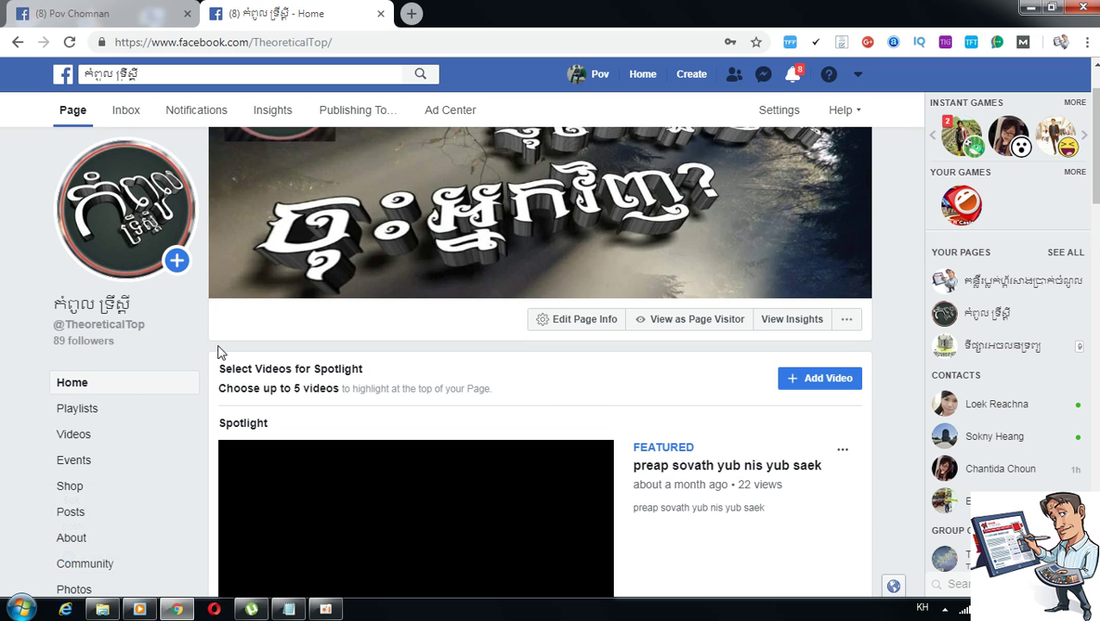
# Look through the Page's home content, from the cover and videos down to the photos and community information.
pyautogui.scroll(-2, 693, 372)
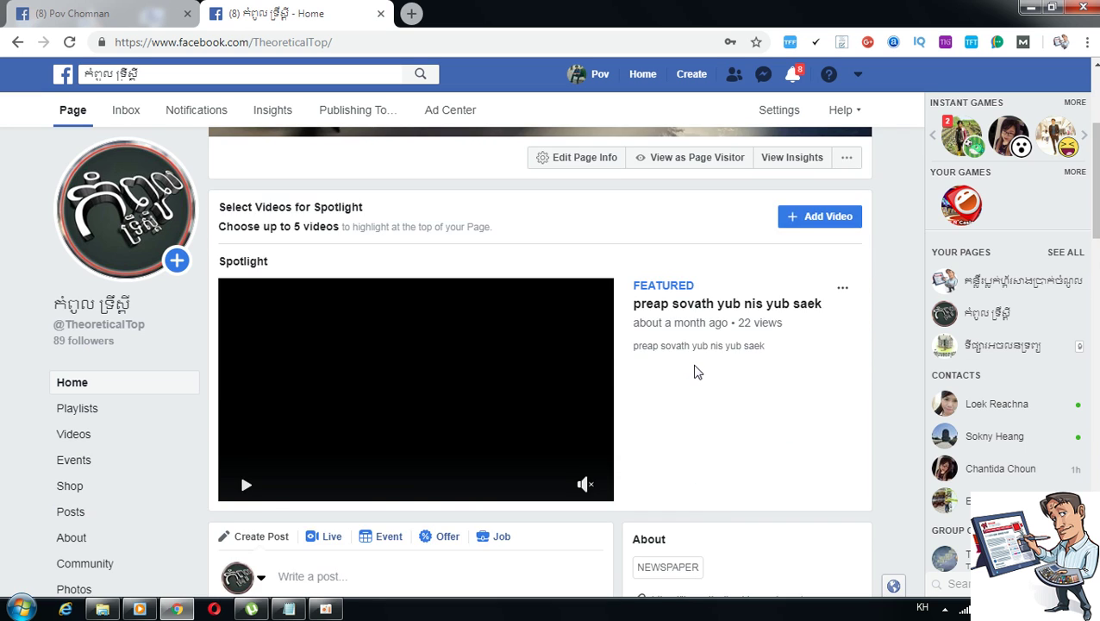
pyautogui.scroll(-3, 699, 372)
pyautogui.scroll(-5, 696, 365)
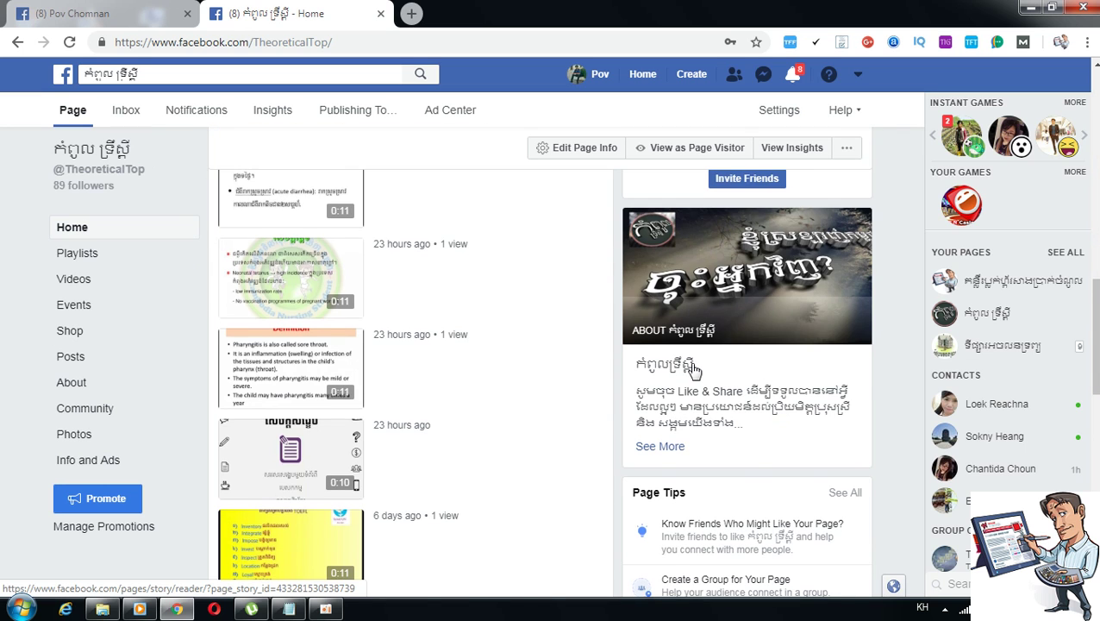
pyautogui.scroll(-3, 681, 371)
pyautogui.scroll(-3, 649, 376)
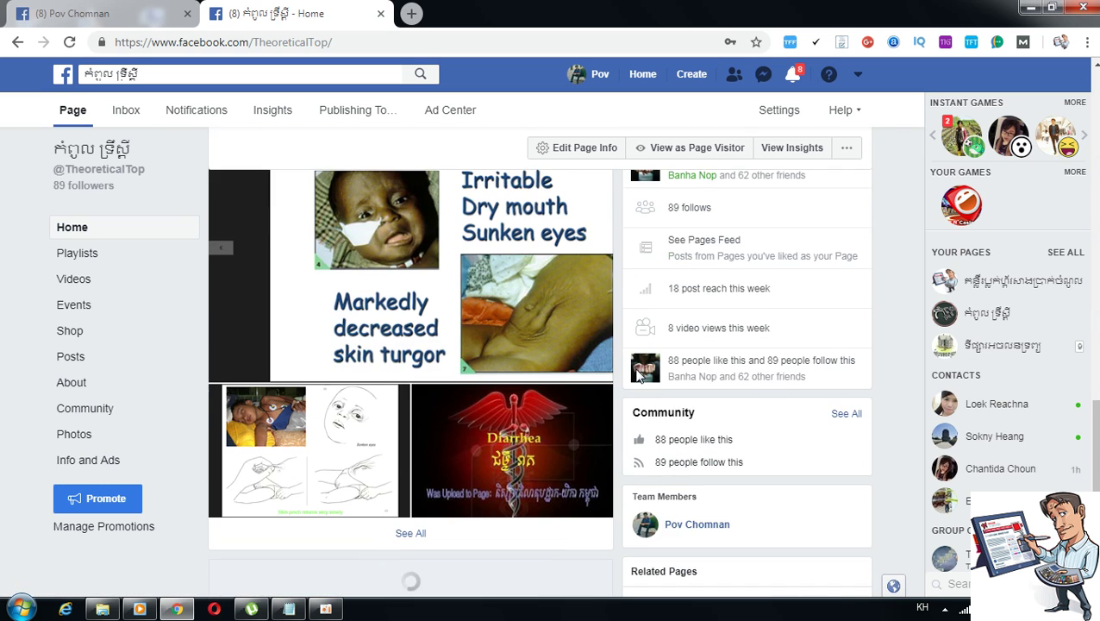
pyautogui.scroll(1, 642, 375)
pyautogui.scroll(1, 639, 375)
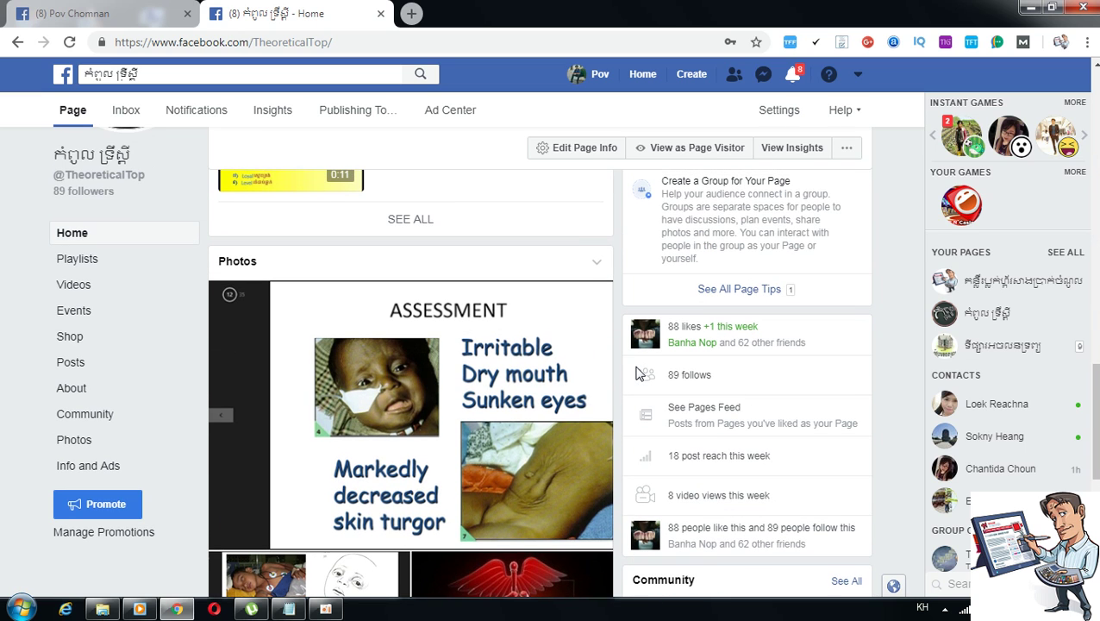
pyautogui.scroll(4, 636, 372)
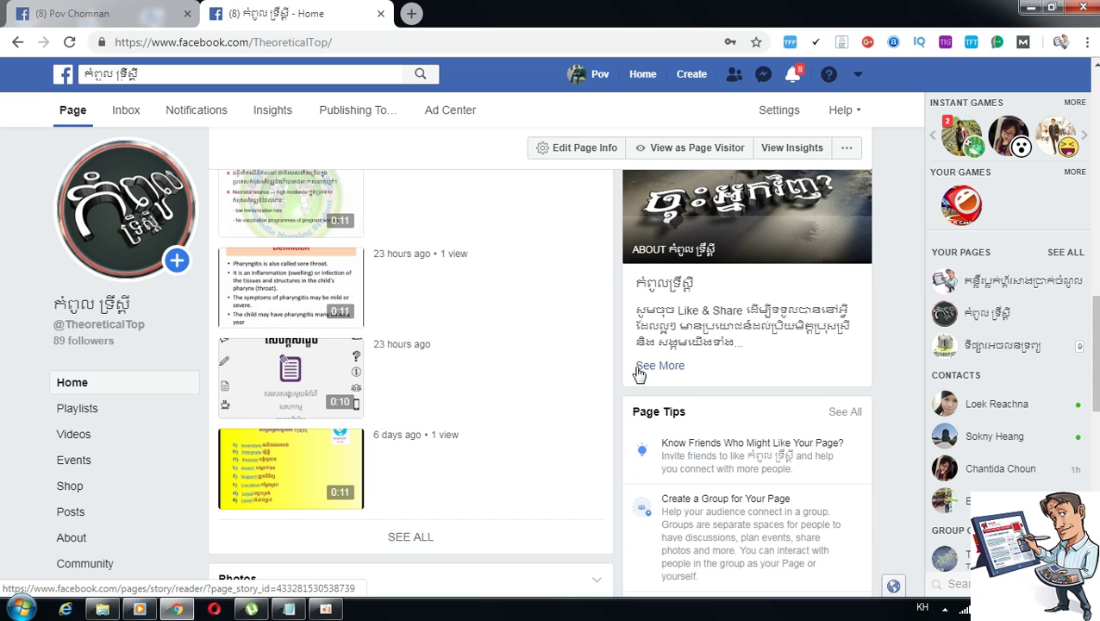
pyautogui.scroll(6, 639, 373)
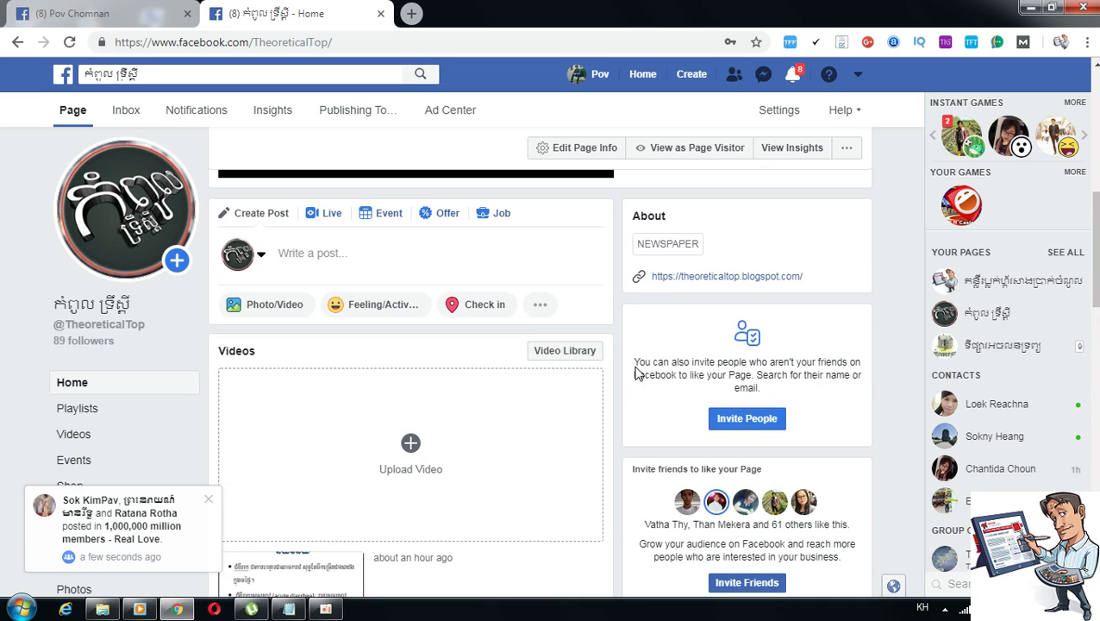
pyautogui.scroll(1, 635, 372)
pyautogui.scroll(3, 635, 373)
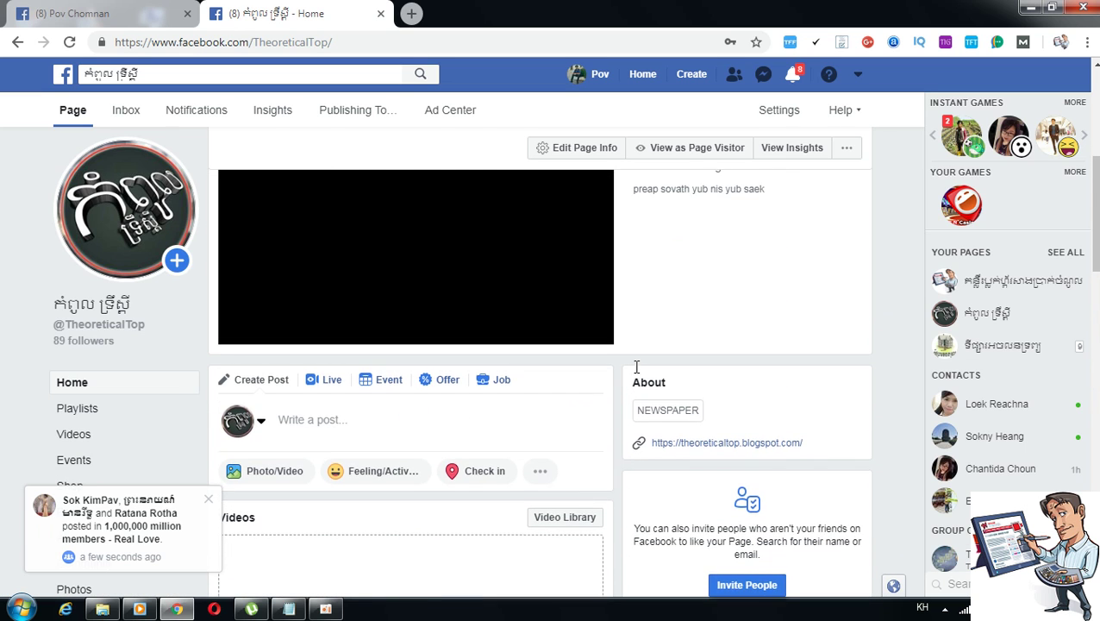
pyautogui.scroll(2, 633, 354)
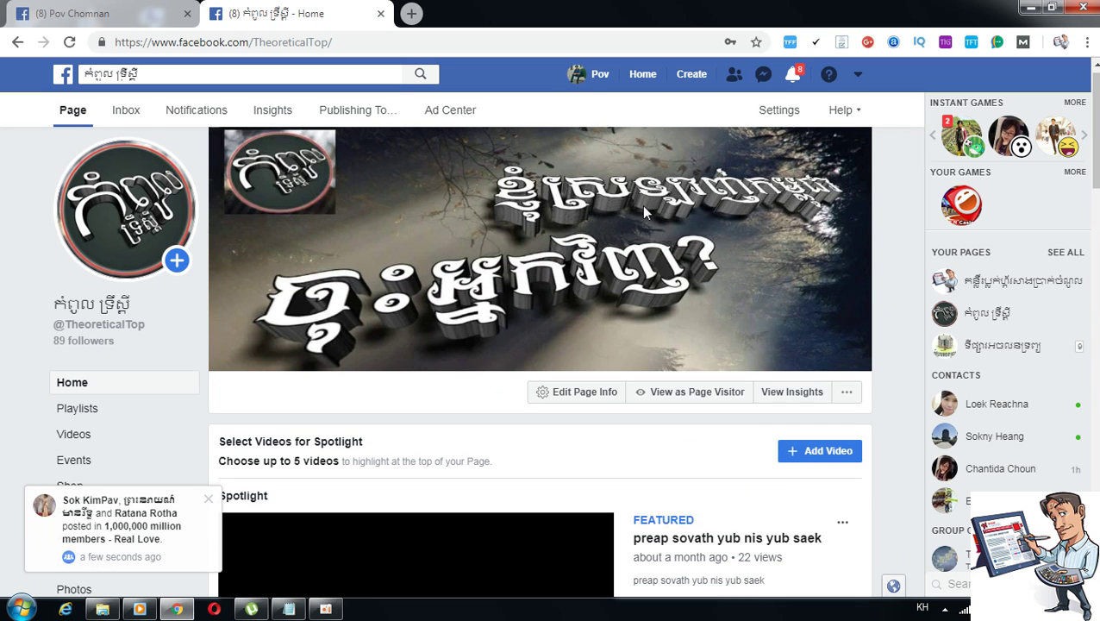
# Open the Page's settings and add United States to the Country Restrictions.
pyautogui.click(776, 114)
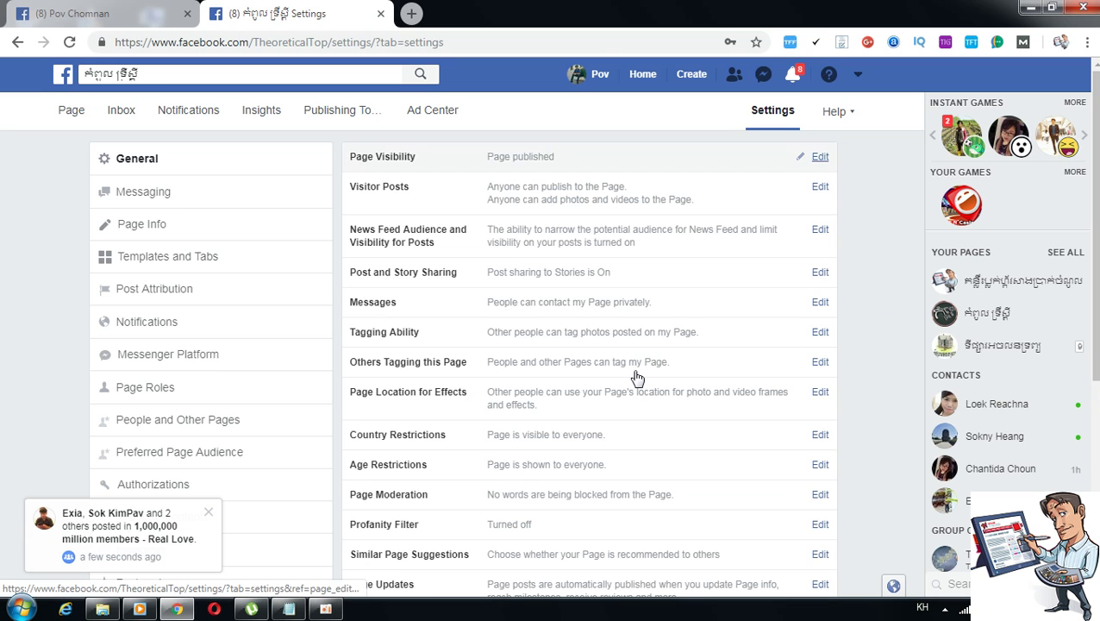
pyautogui.scroll(-1, 635, 382)
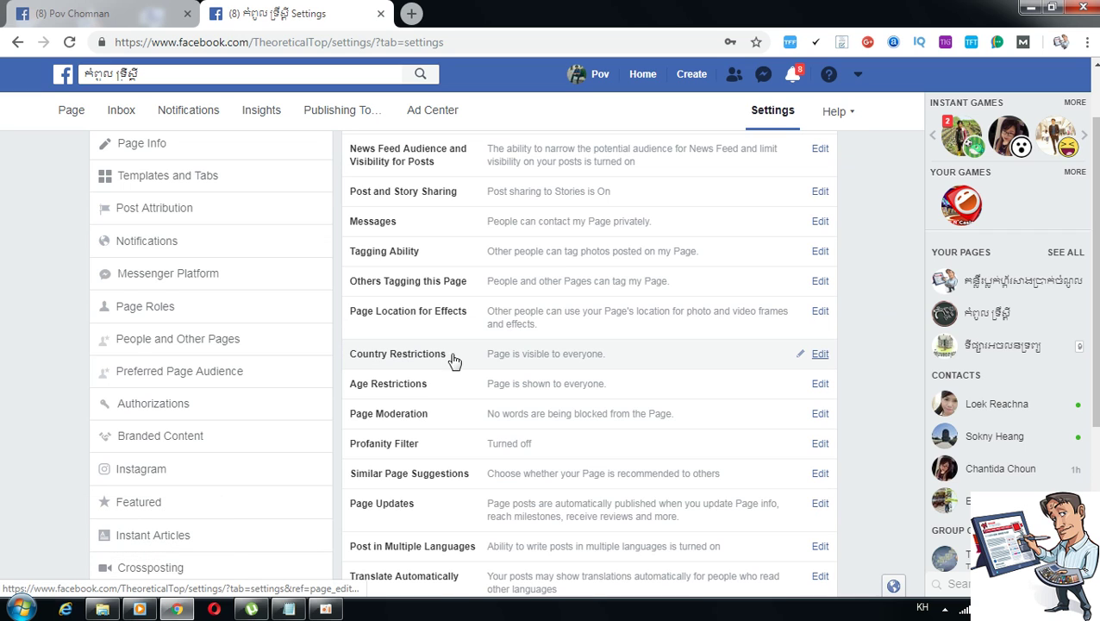
pyautogui.click(820, 357)
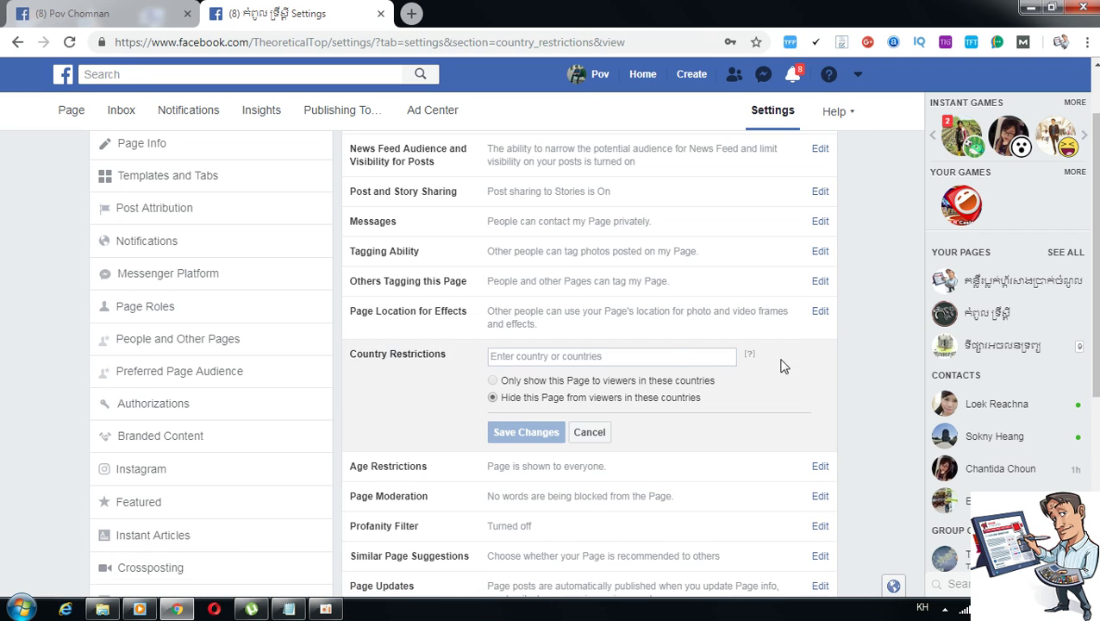
pyautogui.click(627, 358)
pyautogui.click(494, 383)
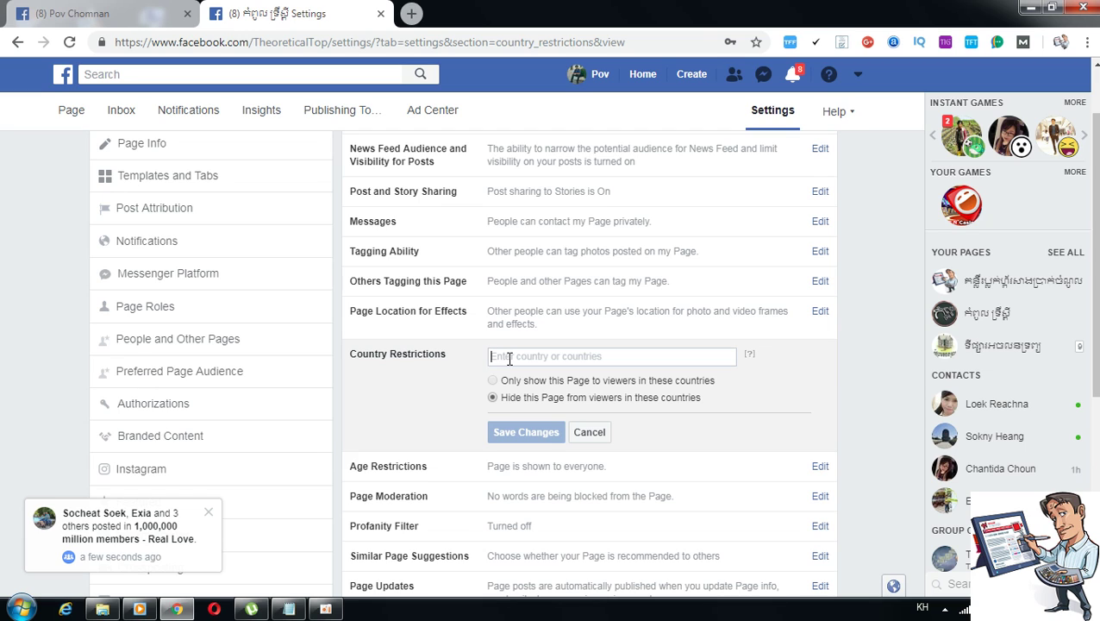
pyautogui.write('ក')
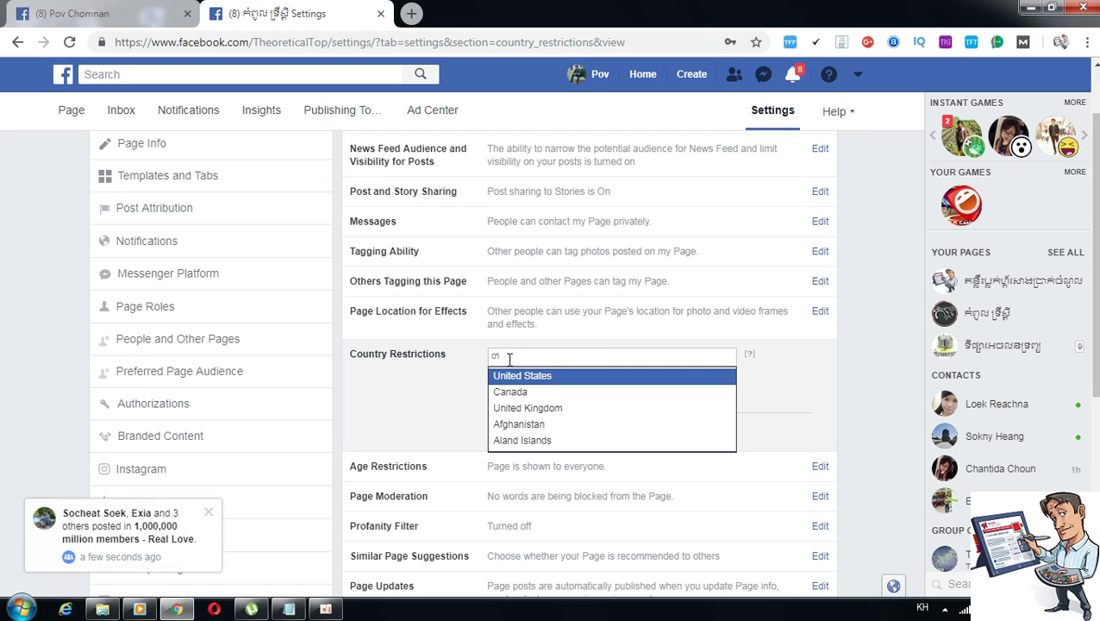
pyautogui.press('BackSpace')
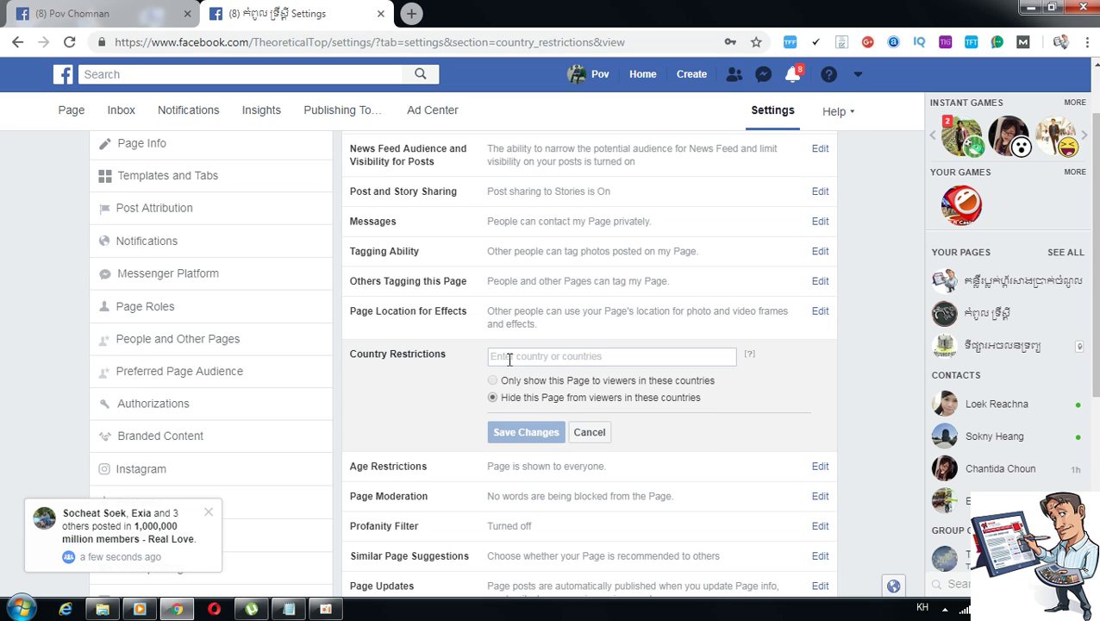
pyautogui.write('a')
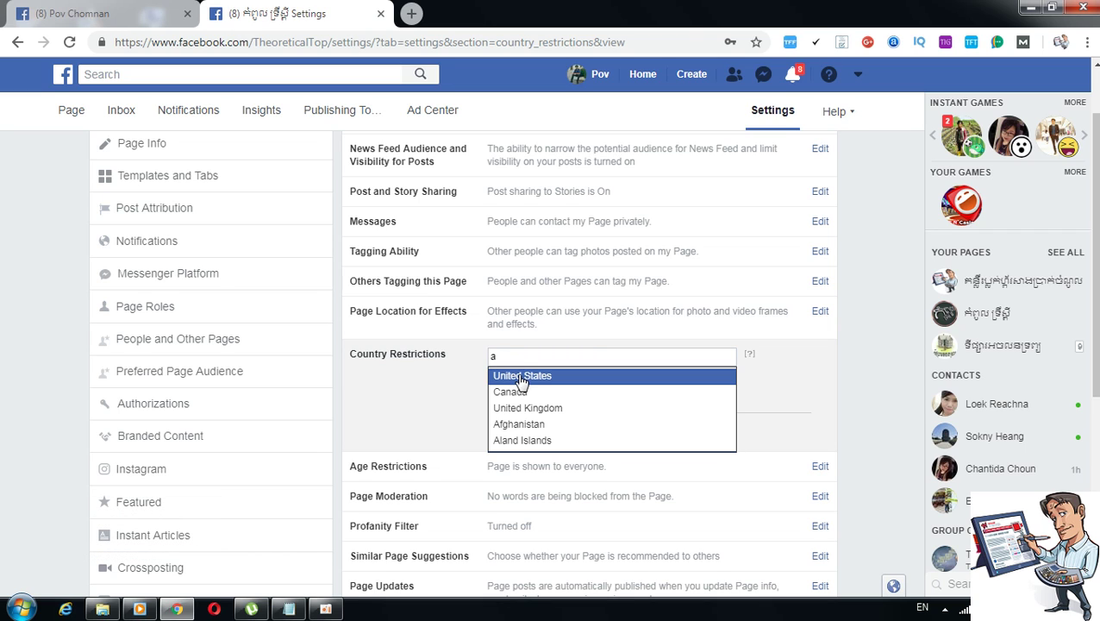
pyautogui.click(517, 376)
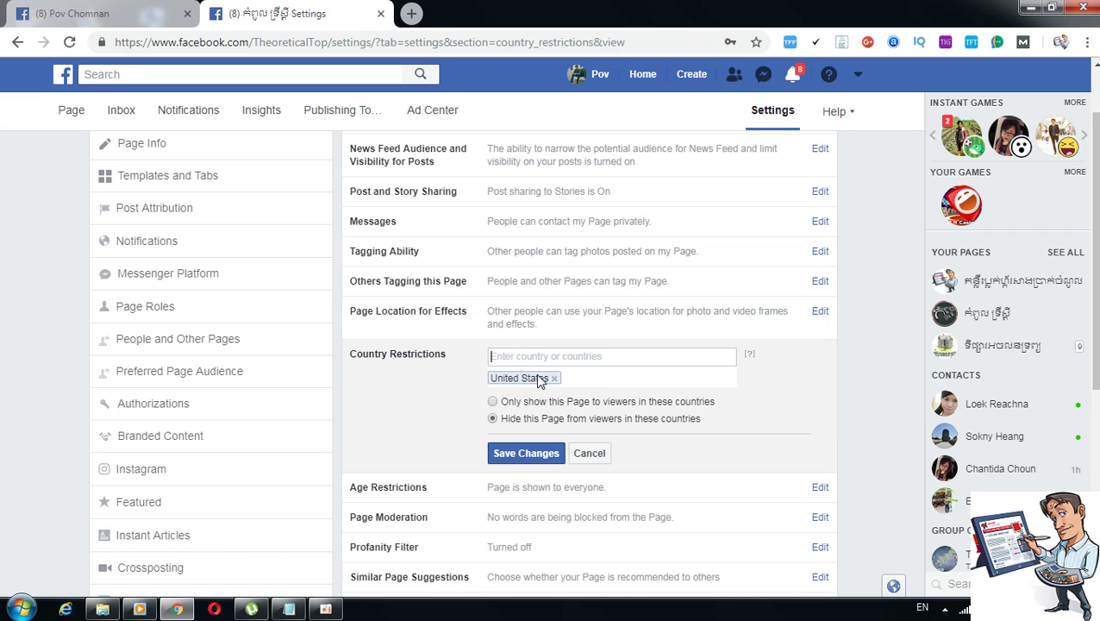
# Set the restriction to only show the Page to viewers in these countries, and add Canada and United Kingdom.
pyautogui.click(493, 402)
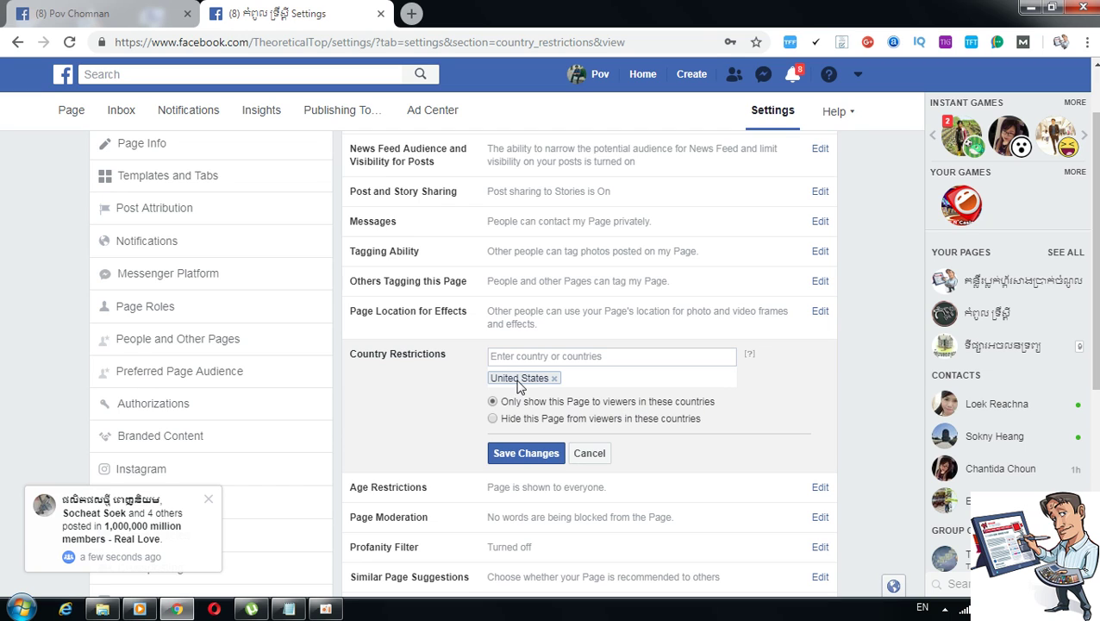
pyautogui.click(521, 352)
pyautogui.write('a')
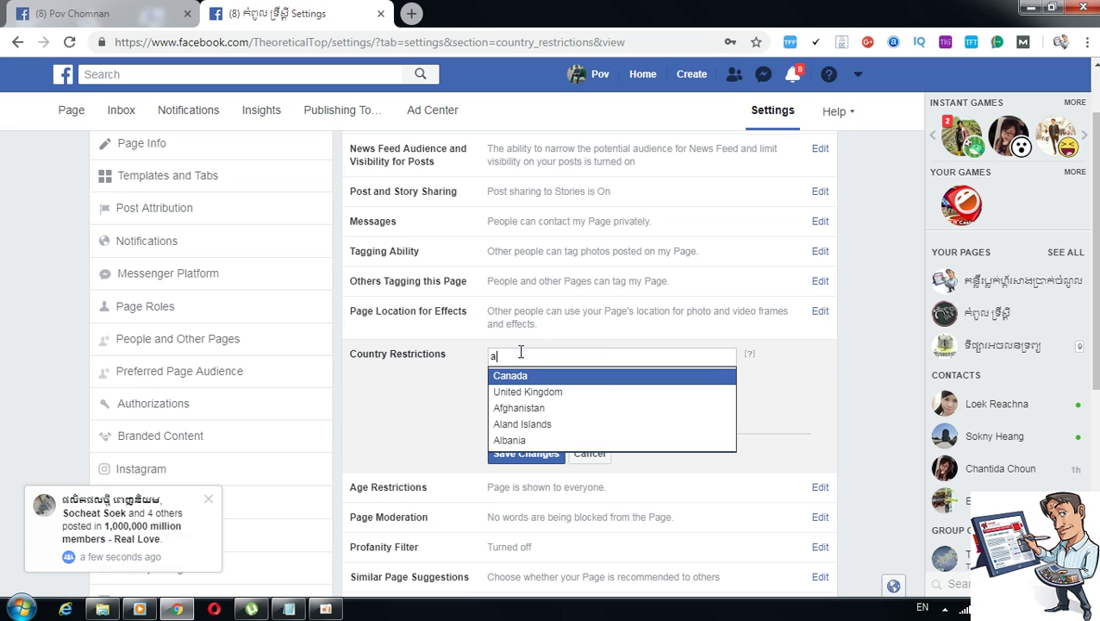
pyautogui.click(519, 376)
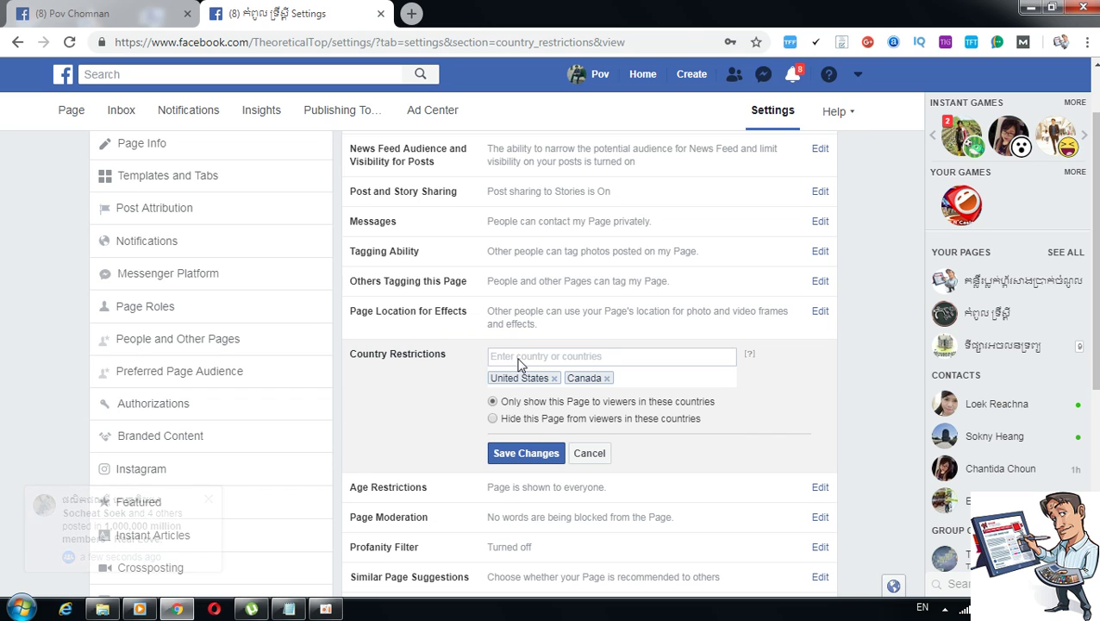
pyautogui.write('a')
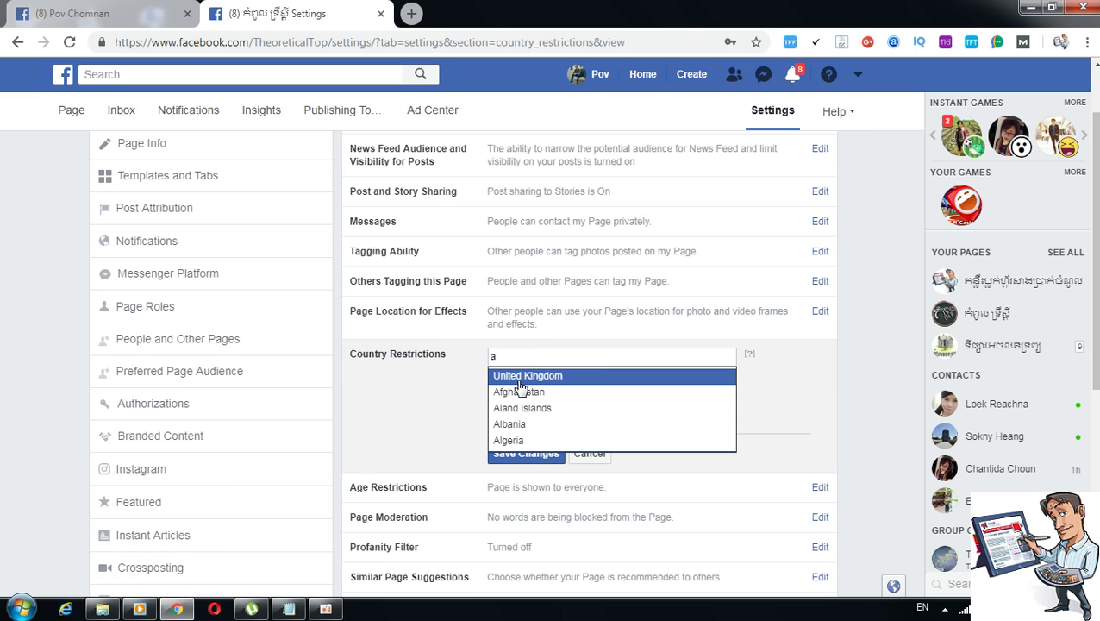
pyautogui.click(520, 379)
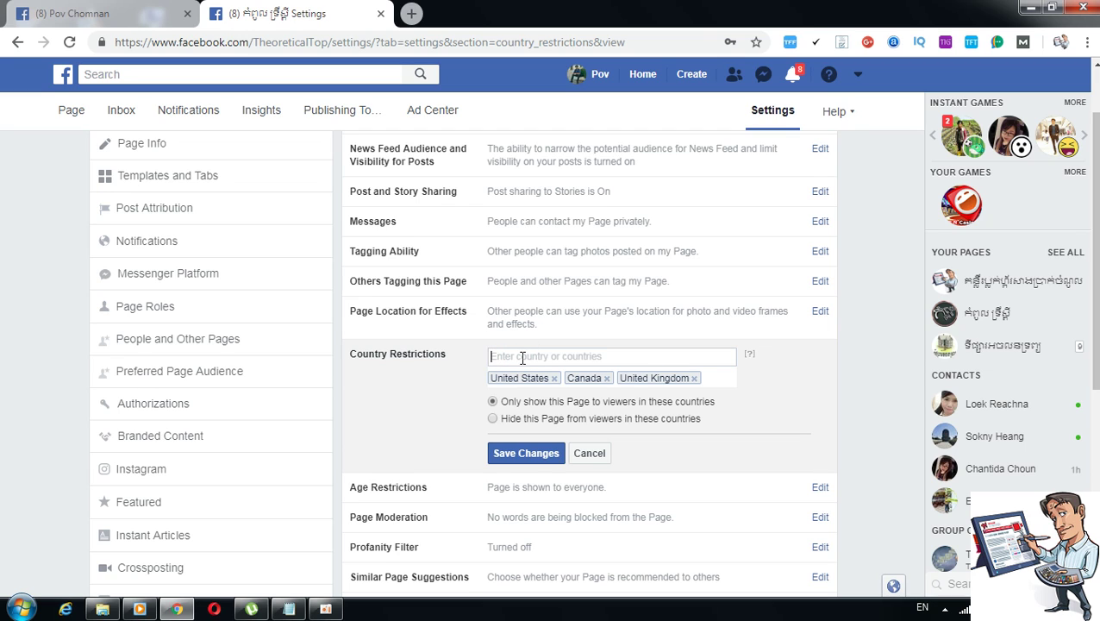
# Add Afghanistan, Aland Islands and Albania to the Country Restrictions list.
pyautogui.write('a')
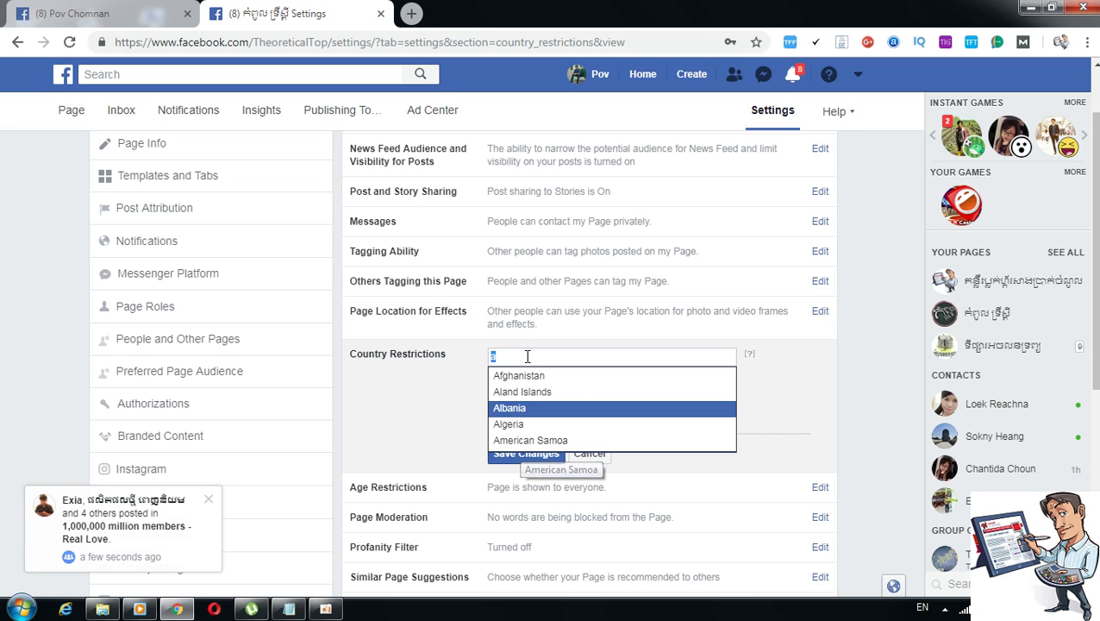
pyautogui.click(527, 356)
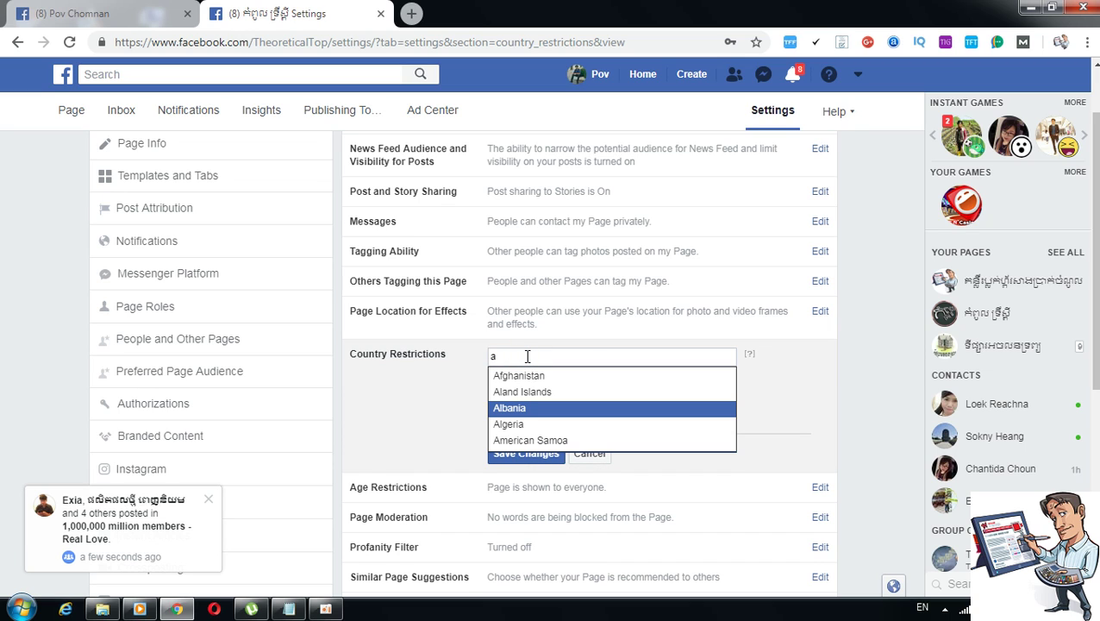
pyautogui.press('BackSpace')
pyautogui.write('k')
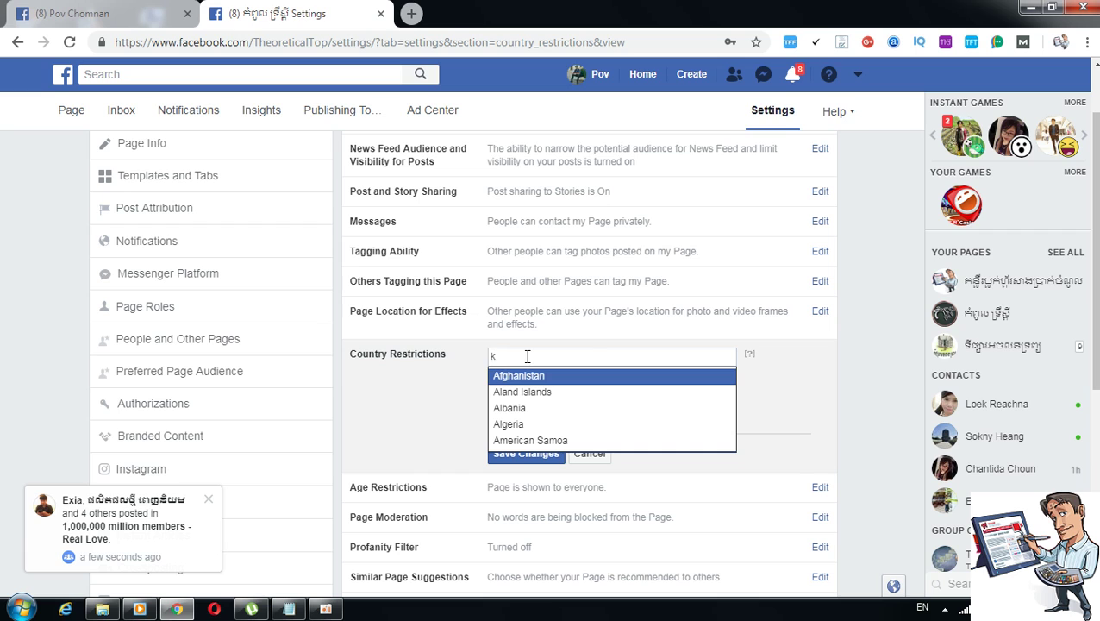
pyautogui.press('BackSpace')
pyautogui.write('a')
pyautogui.click(534, 378)
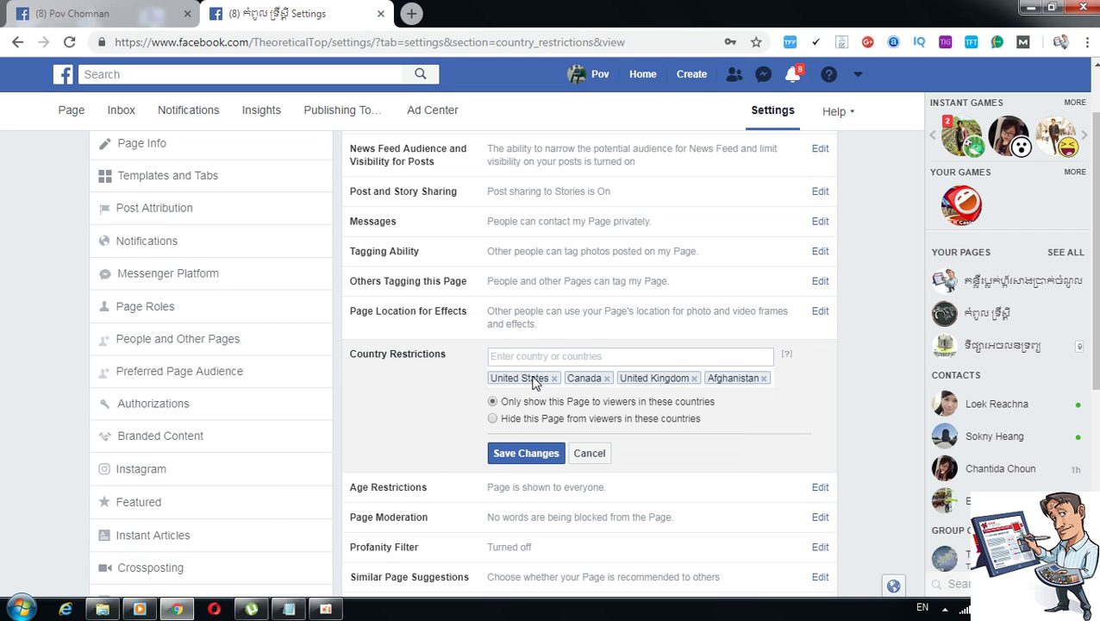
pyautogui.write('a')
pyautogui.click(535, 377)
pyautogui.write('a')
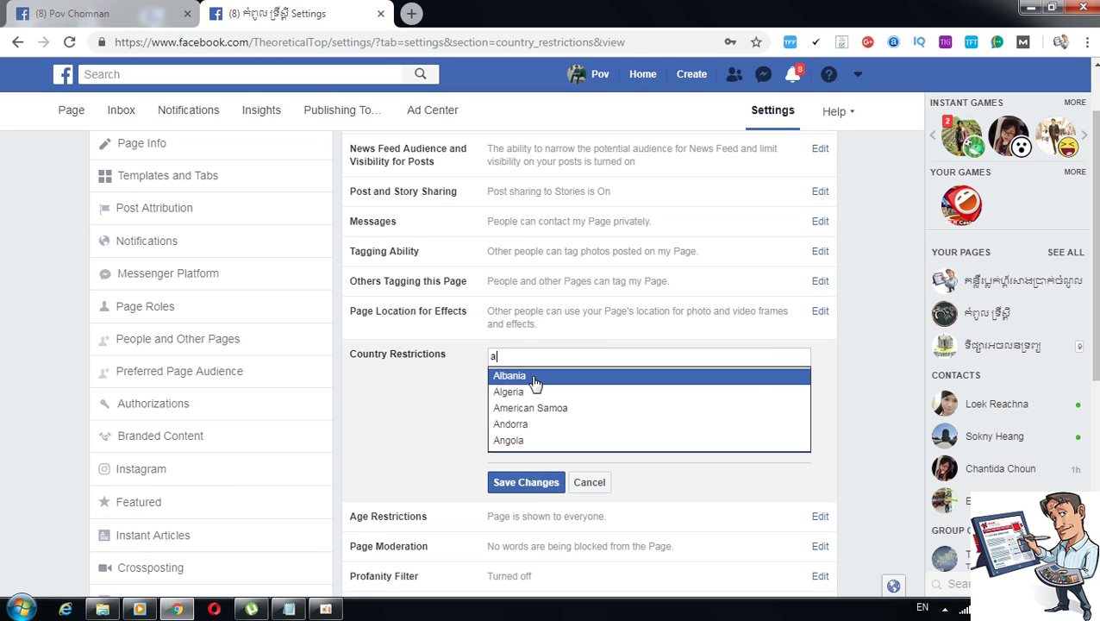
pyautogui.click(534, 376)
# Add Algeria, American Samoa, Andorra and Angola to the Country Restrictions list.
pyautogui.write('a')
pyautogui.scroll(-3, 539, 396)
pyautogui.scroll(2, 539, 401)
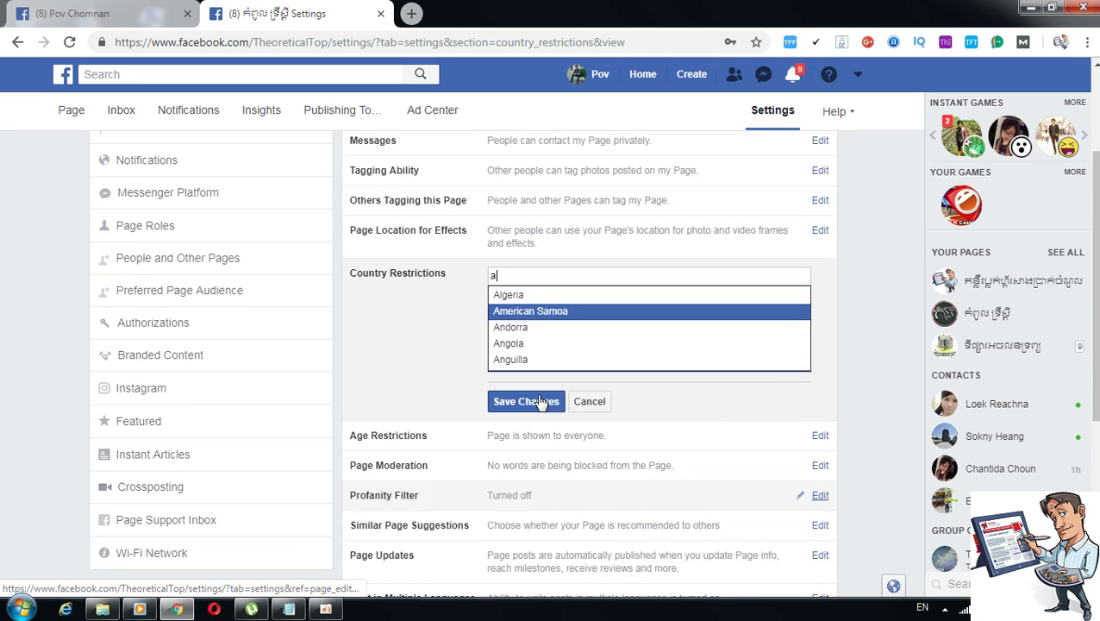
pyautogui.click(510, 297)
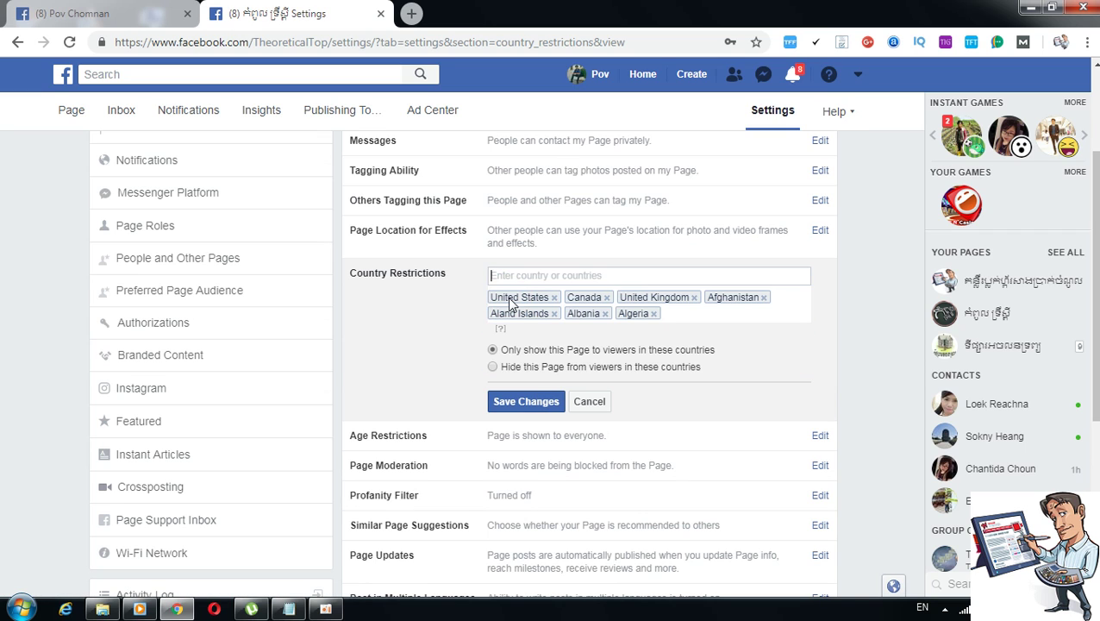
pyautogui.write('a')
pyautogui.click(510, 298)
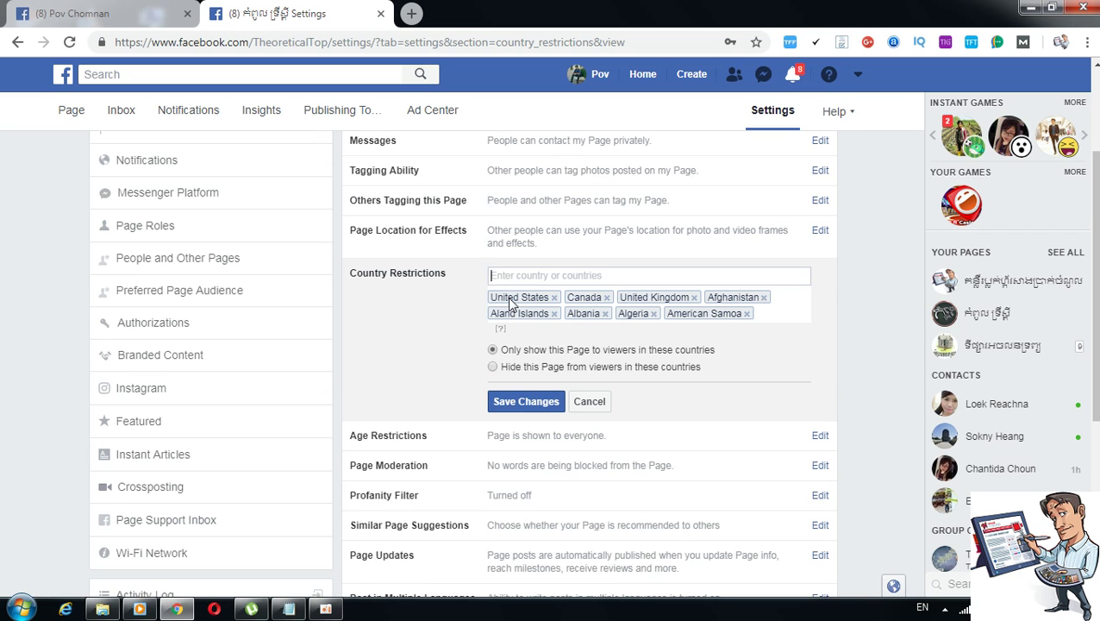
pyautogui.write('a')
pyautogui.click(511, 295)
pyautogui.write('a')
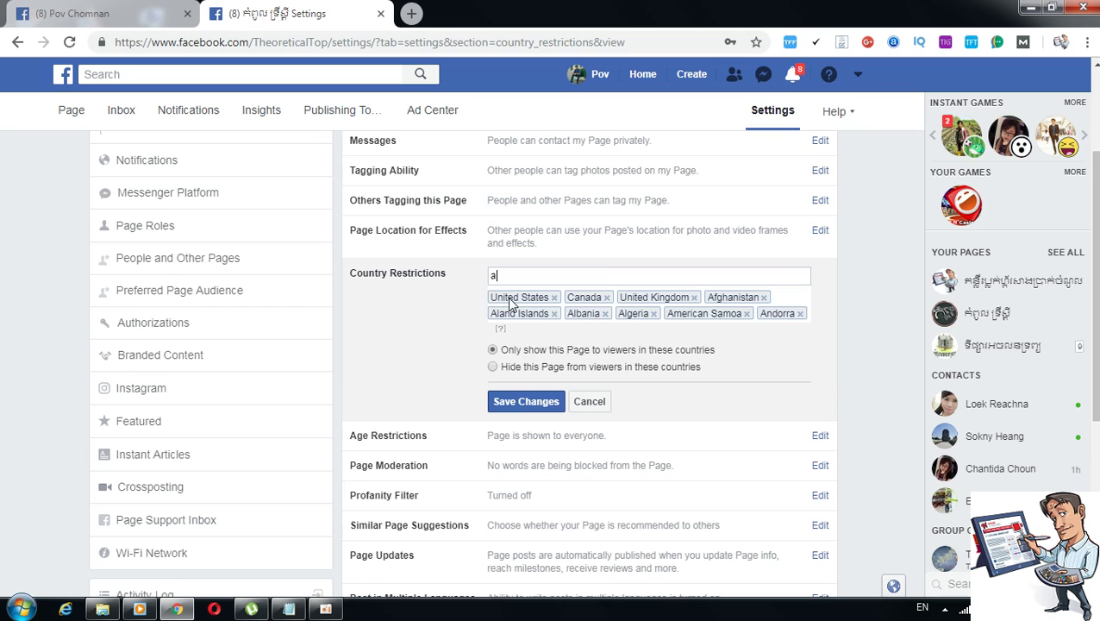
pyautogui.click(511, 296)
# Add Anguilla, Antarctica, Antigua and Argentina to the Country Restrictions list.
pyautogui.write('a')
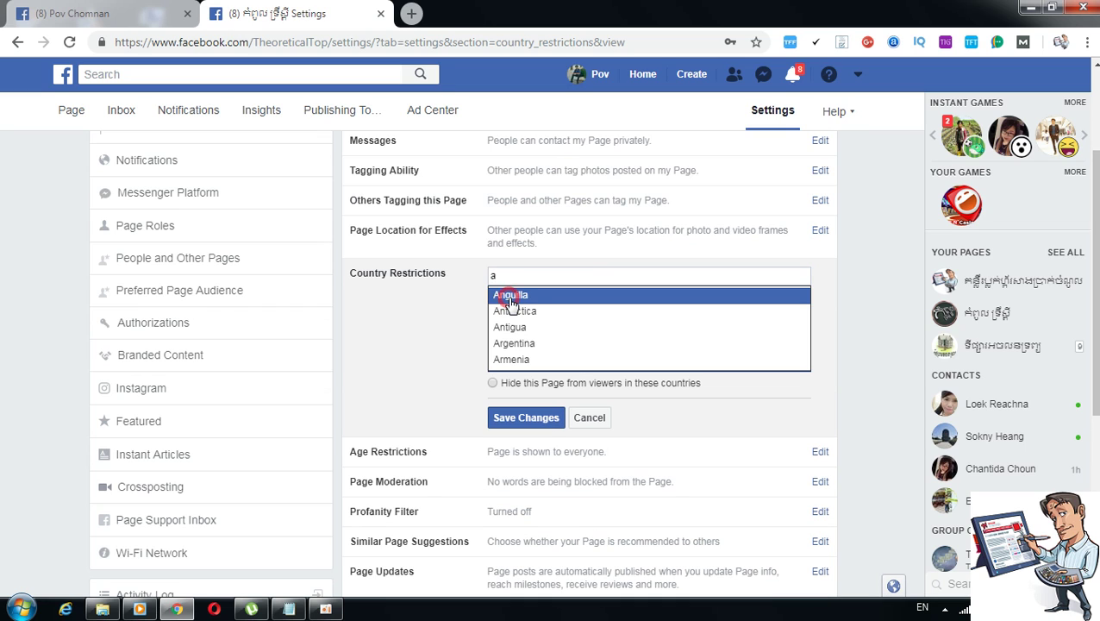
pyautogui.click(511, 297)
pyautogui.write('a')
pyautogui.click(511, 298)
pyautogui.write('a')
pyautogui.click(510, 298)
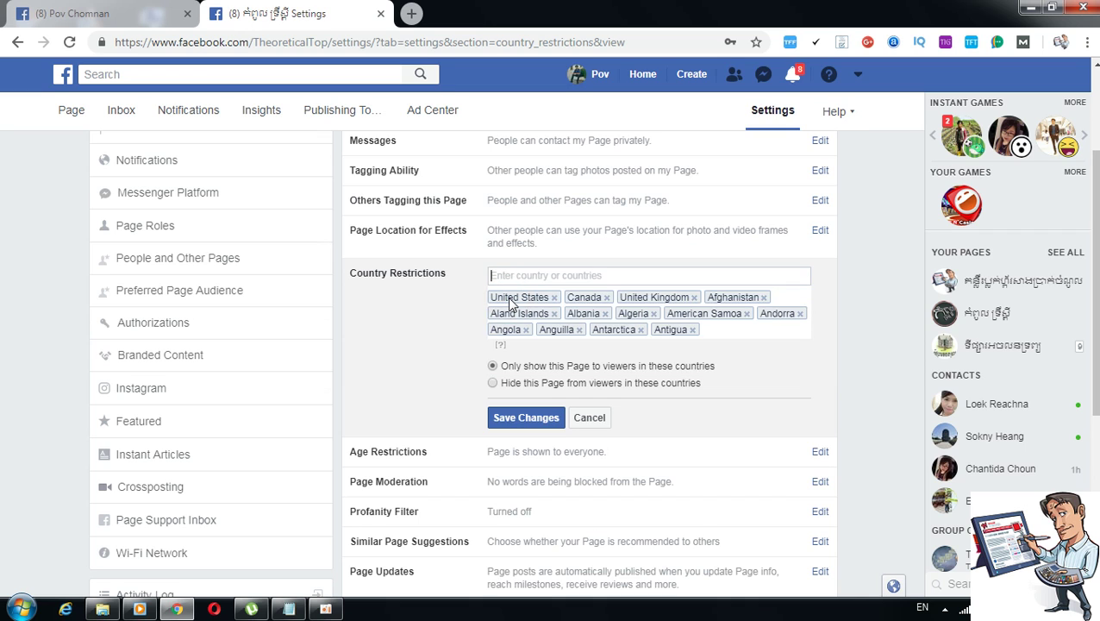
pyautogui.write('a')
pyautogui.click(512, 297)
# Add Armenia, Aruba and Australia to the Country Restrictions list.
pyautogui.write('a')
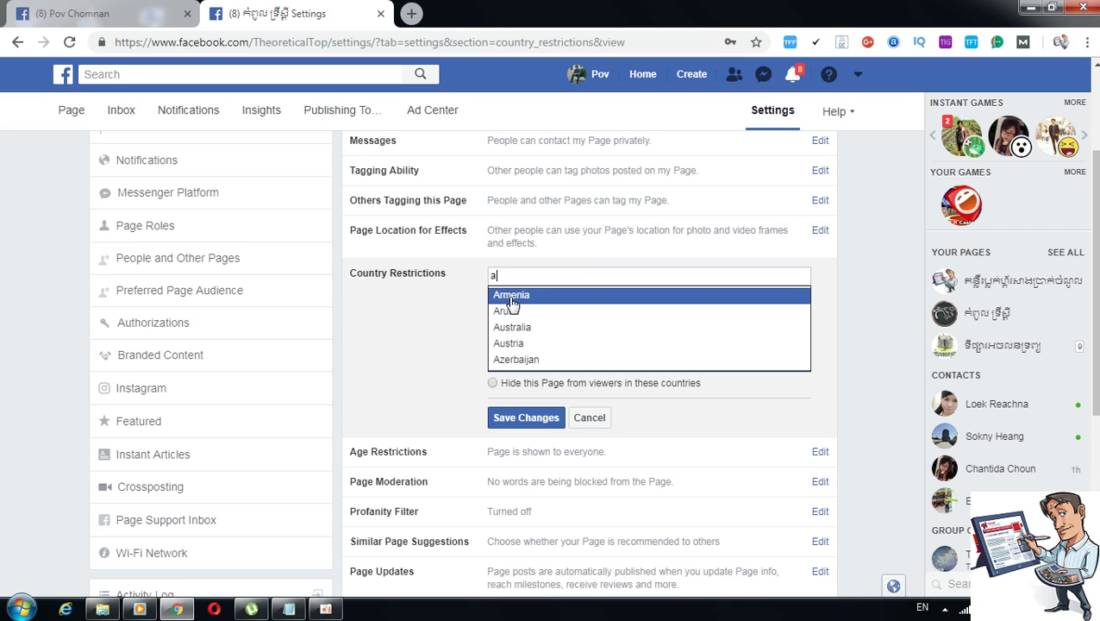
pyautogui.click(511, 297)
pyautogui.write('a')
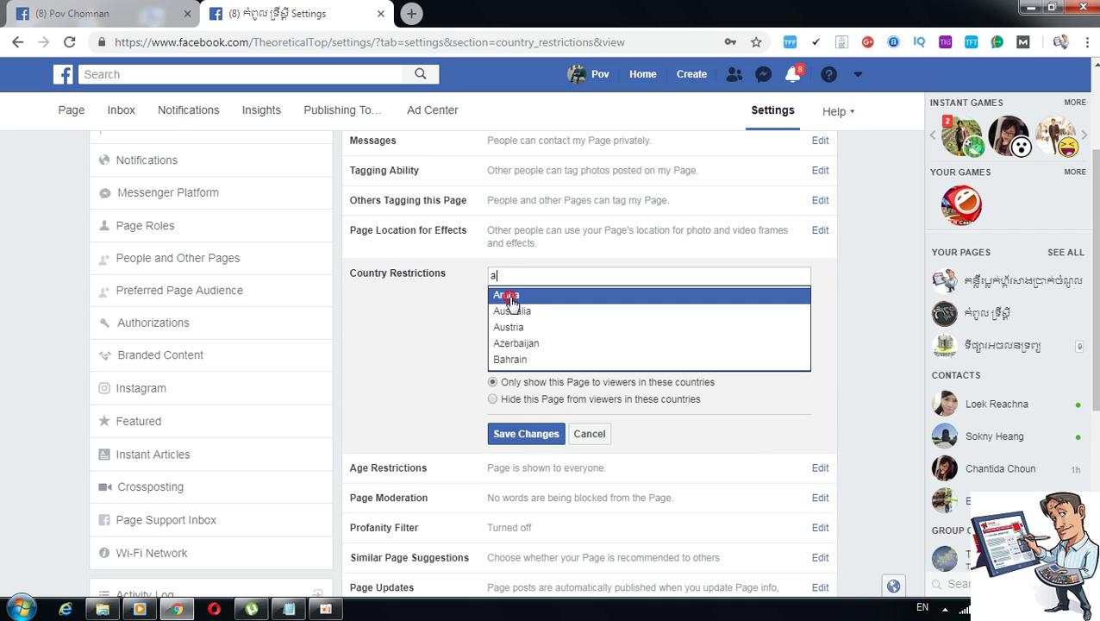
pyautogui.click(511, 297)
pyautogui.write('a')
pyautogui.click(511, 298)
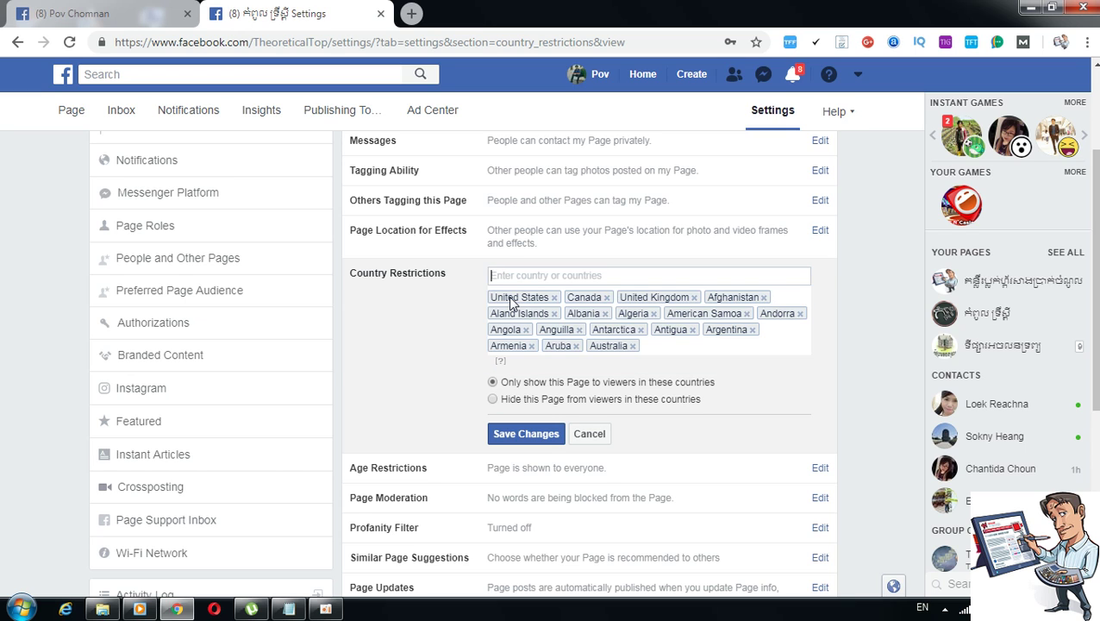
# Add Austria, Azerbaijan and Bahrain to the Country Restrictions list.
pyautogui.write('a')
pyautogui.click(511, 297)
pyautogui.write('a')
pyautogui.click(511, 297)
pyautogui.write('a')
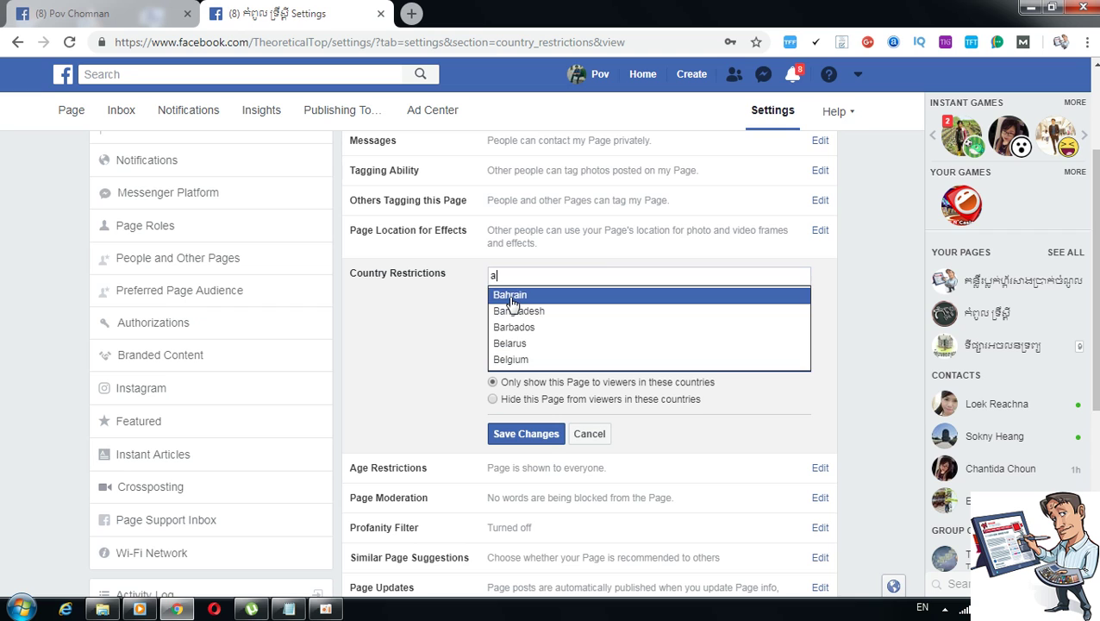
pyautogui.click(512, 298)
# Add Bangladesh, Barbados and Belarus to the Country Restrictions list.
pyautogui.write('a')
pyautogui.click(511, 297)
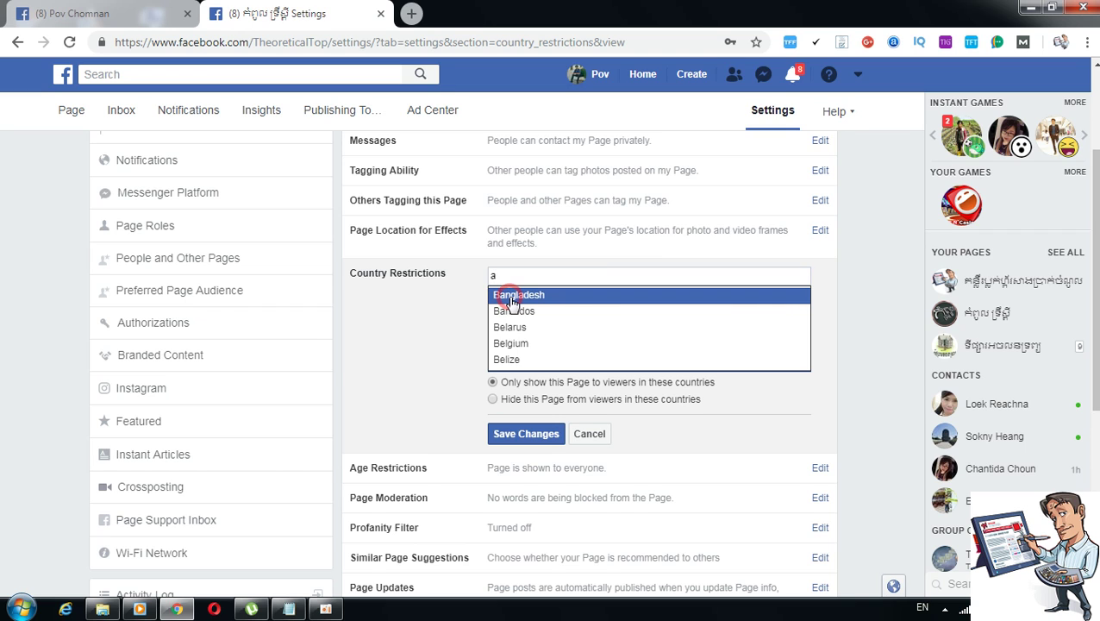
pyautogui.write('a')
pyautogui.click(511, 297)
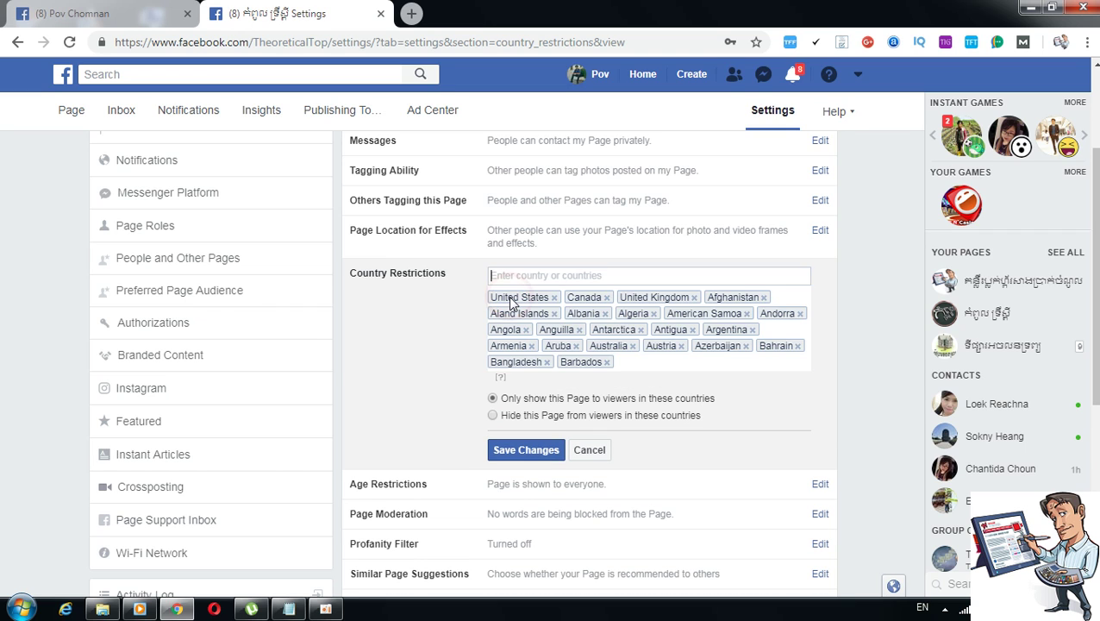
pyautogui.write('a')
pyautogui.click(512, 297)
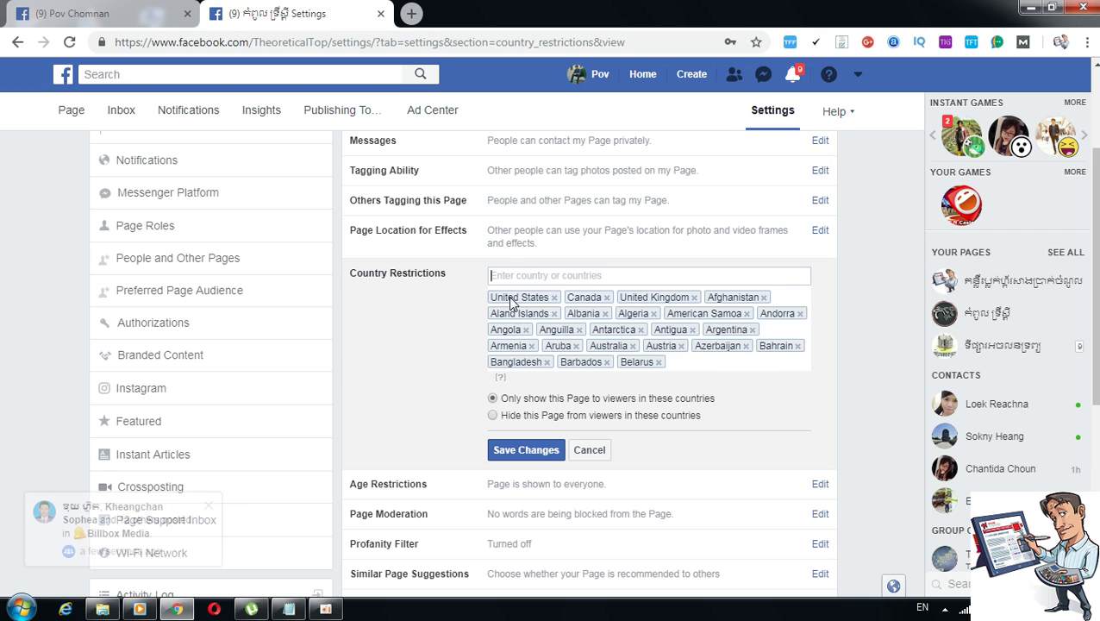
# Add Belgium, Belize and Benin to the Country Restrictions list.
pyautogui.write('a')
pyautogui.click(511, 298)
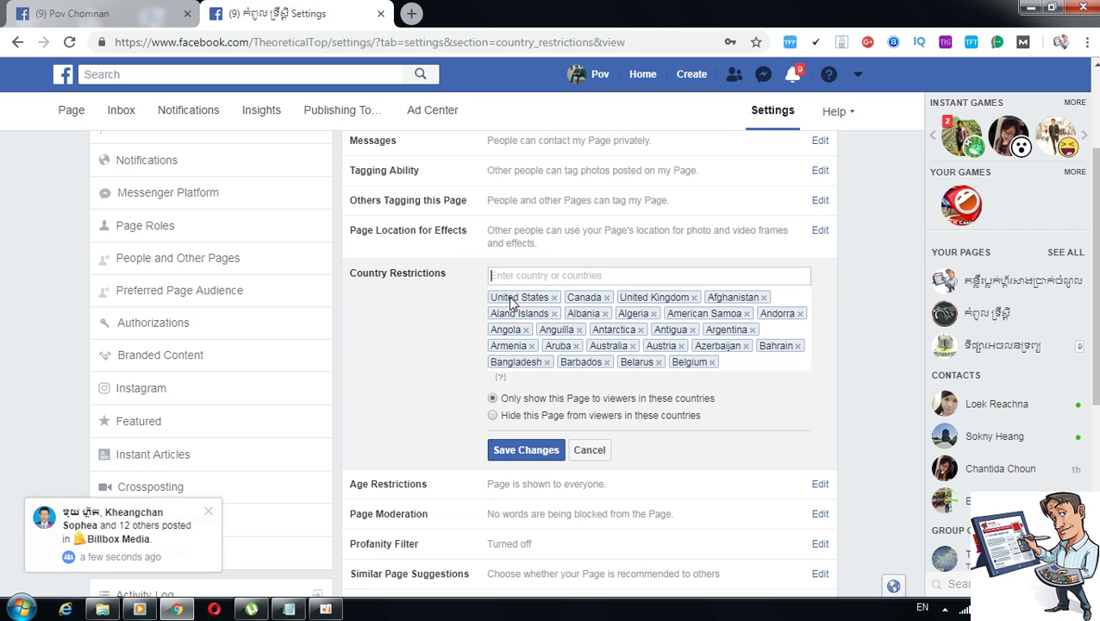
pyautogui.write('a')
pyautogui.click(512, 298)
pyautogui.write('a')
pyautogui.click(511, 299)
# Add Bermuda, Bhutan and Bolivia to the Country Restrictions list.
pyautogui.write('a')
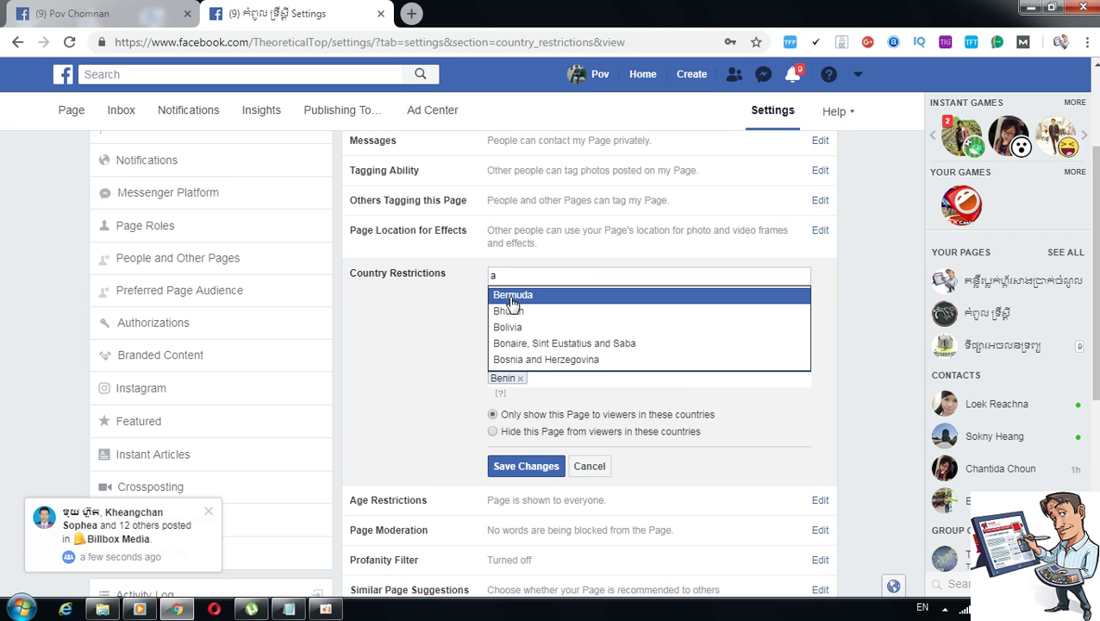
pyautogui.click(512, 297)
pyautogui.write('a')
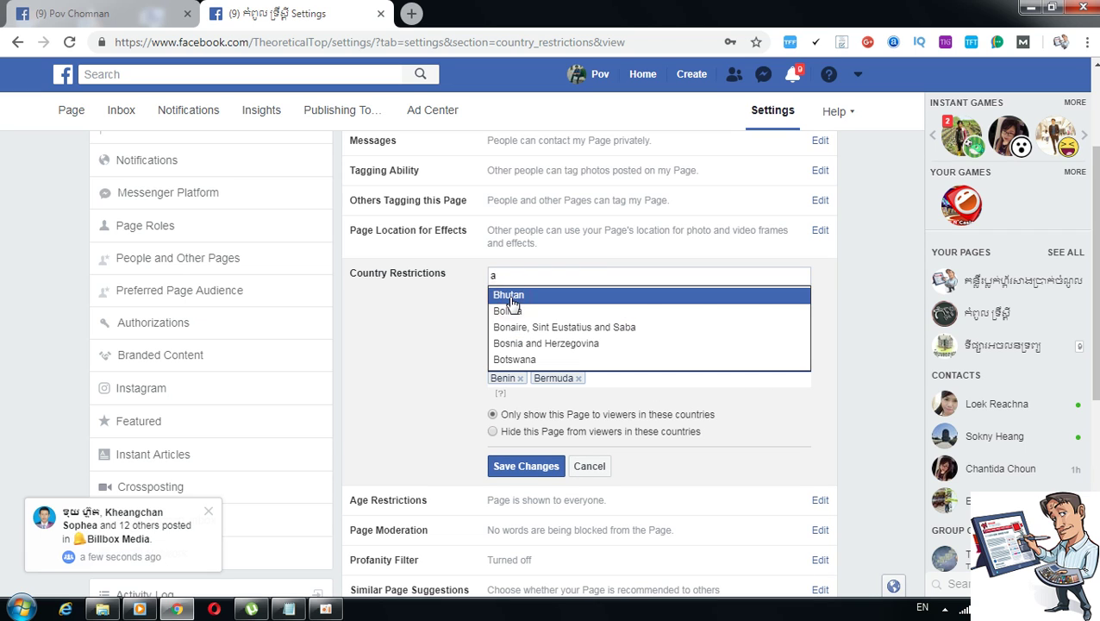
pyautogui.click(513, 296)
pyautogui.write('a')
pyautogui.click(512, 297)
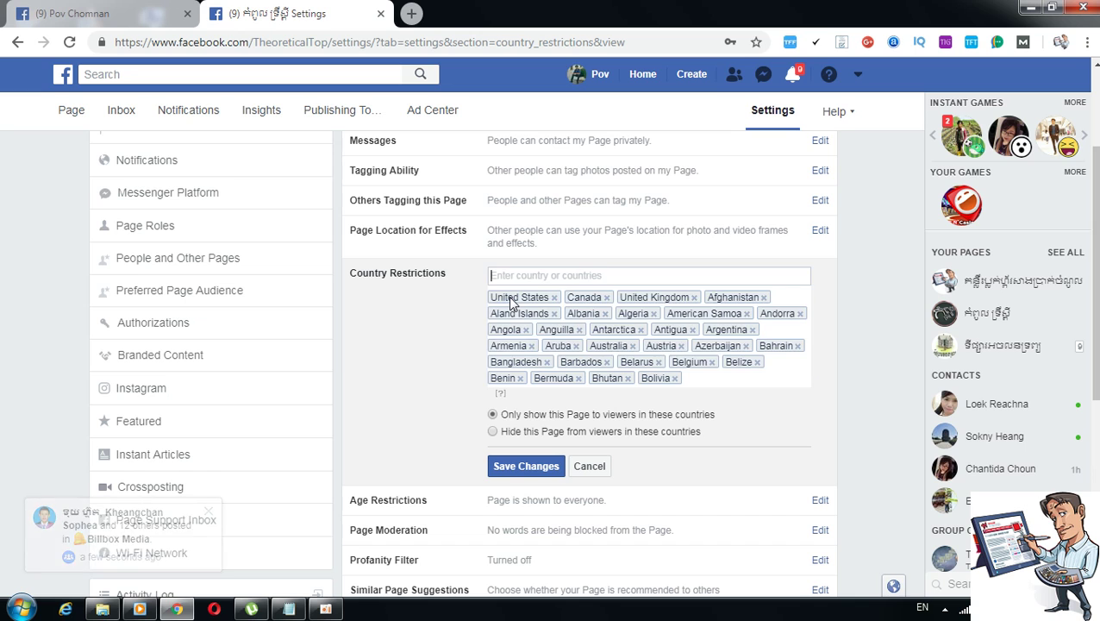
# Add Bonaire, Sint Eustatius and Saba, Bosnia and Herzegovina, and Botswana to the Country Restrictions list.
pyautogui.write('a')
pyautogui.click(512, 298)
pyautogui.write('a')
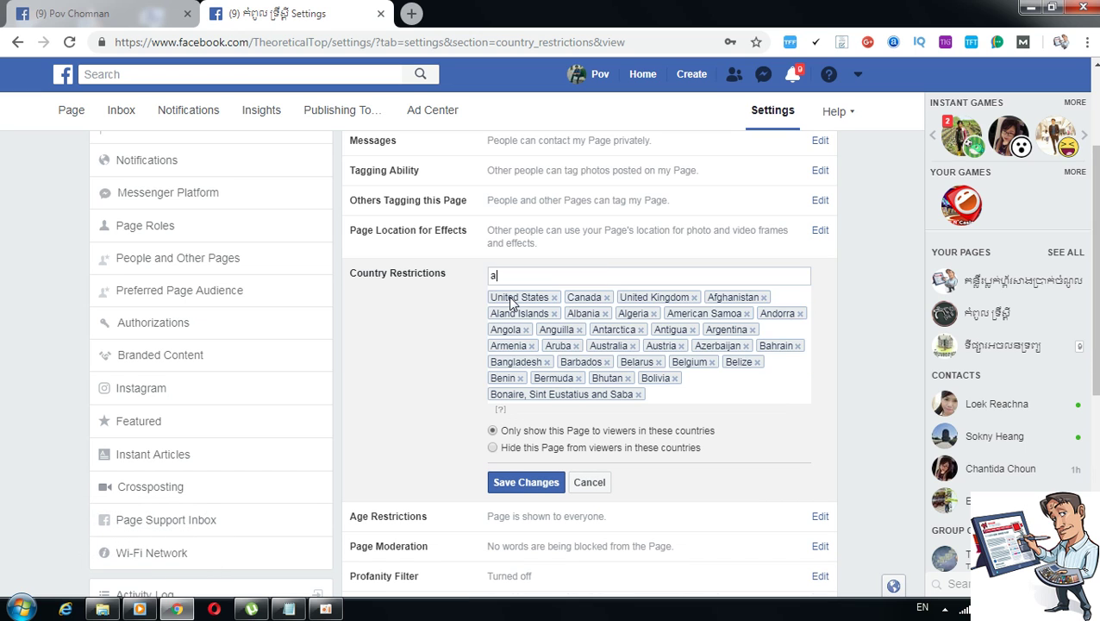
pyautogui.click(512, 297)
pyautogui.write('a')
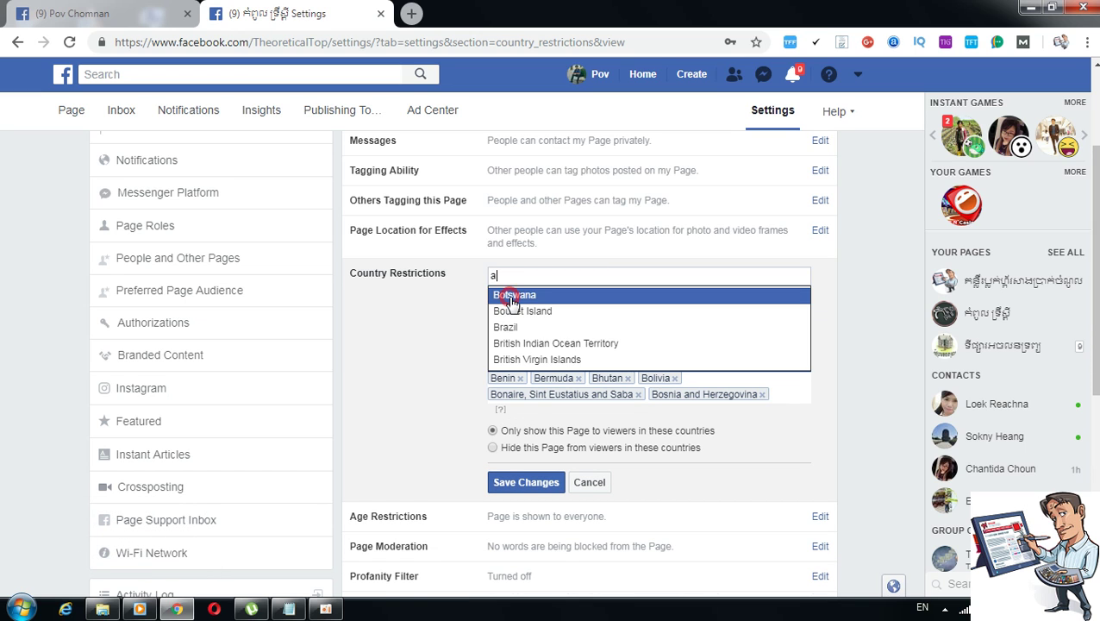
pyautogui.click(513, 300)
# Add Bouvet Island, Brazil and British Indian Ocean Territory to the Country Restrictions list.
pyautogui.write('a')
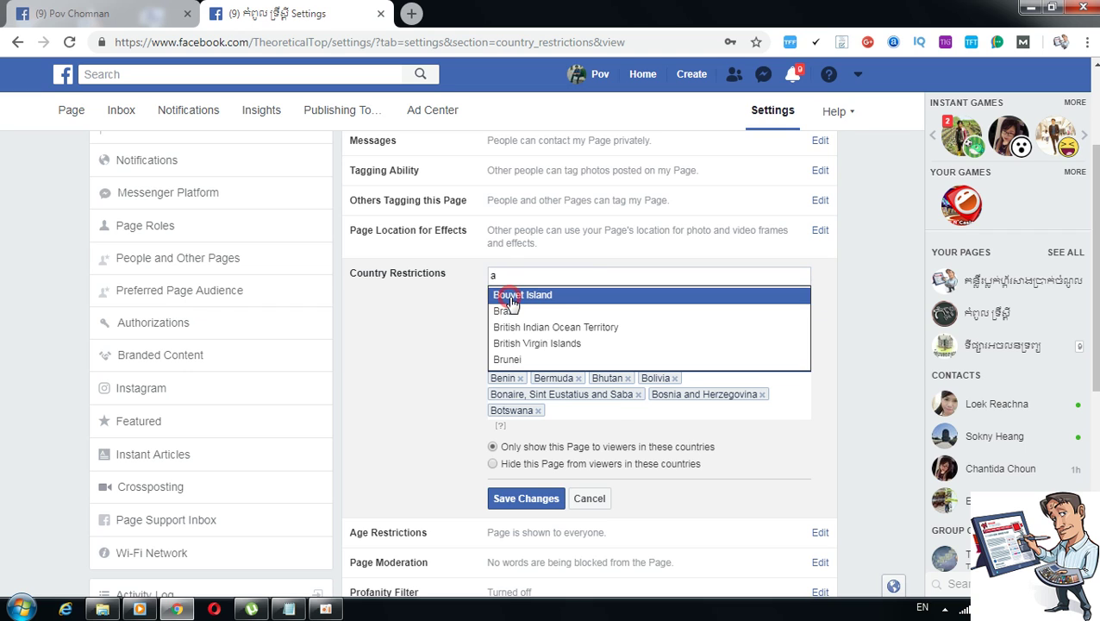
pyautogui.click(512, 297)
pyautogui.write('a')
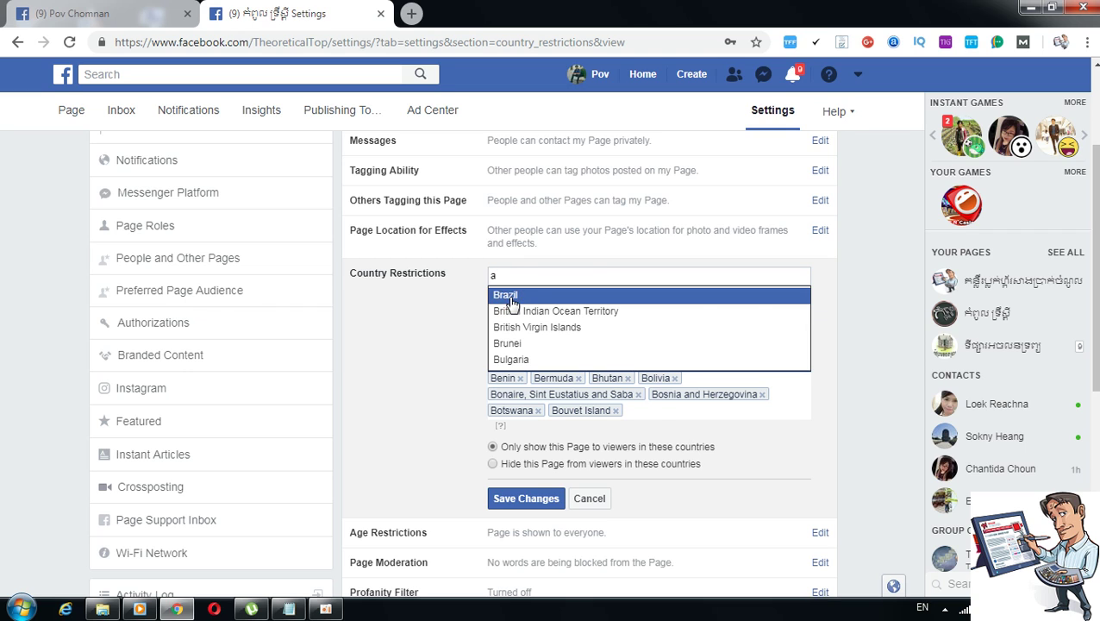
pyautogui.click(512, 297)
pyautogui.write('a')
pyautogui.click(513, 298)
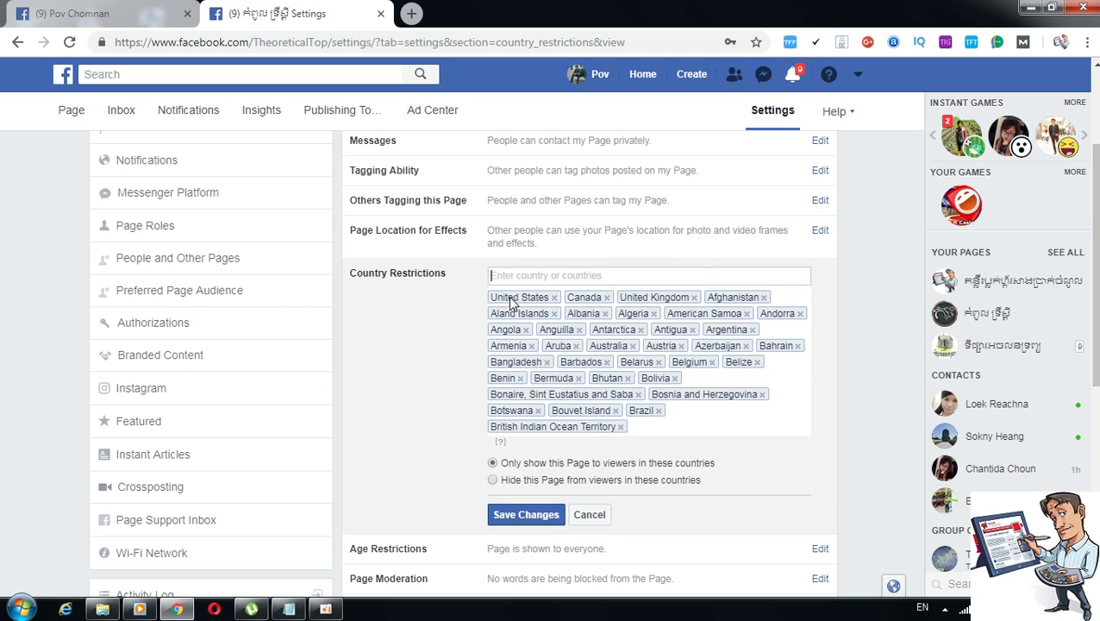
# Add British Virgin Islands, Brunei and Bulgaria to the Country Restrictions list.
pyautogui.write('a')
pyautogui.click(512, 298)
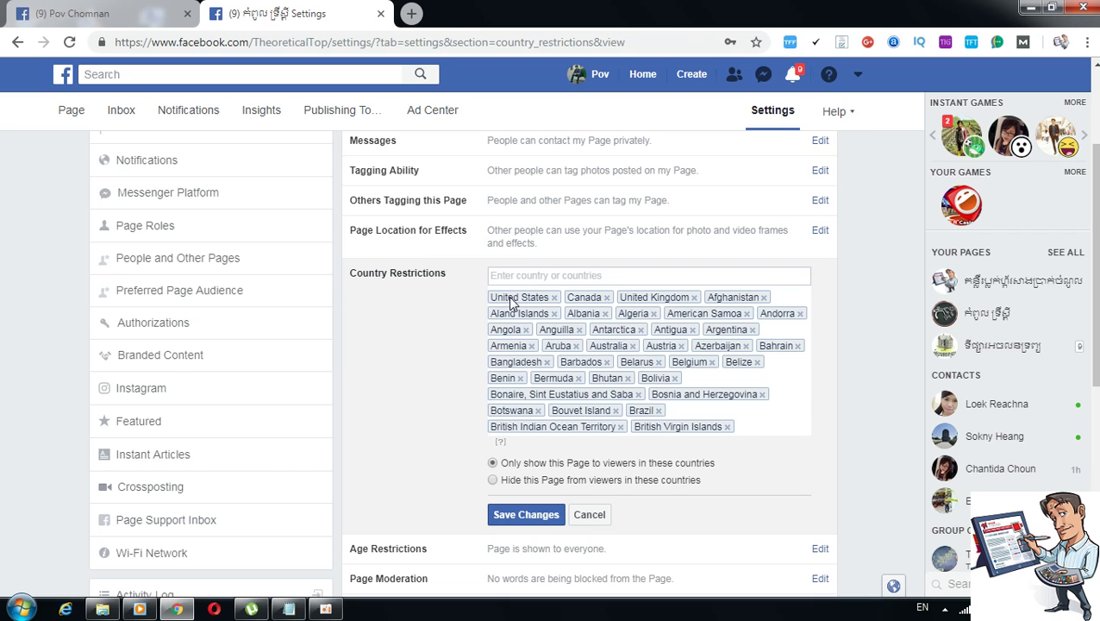
pyautogui.write('a')
pyautogui.click(511, 299)
pyautogui.write('a')
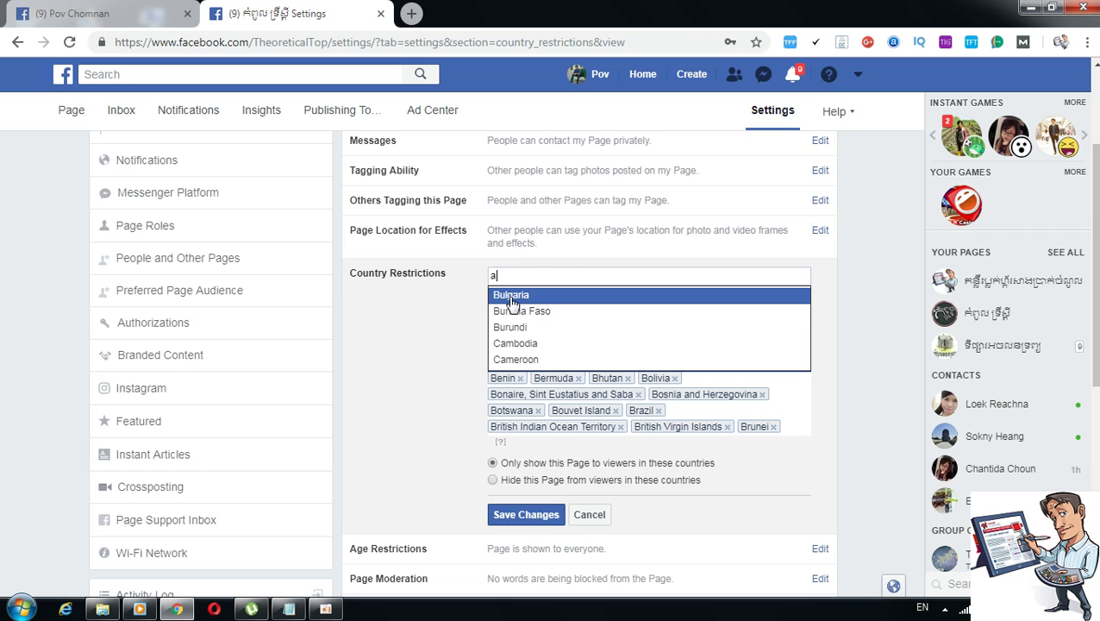
pyautogui.click(512, 297)
# Add Burkina Faso, Burundi and Cambodia to the Country Restrictions list.
pyautogui.write('a')
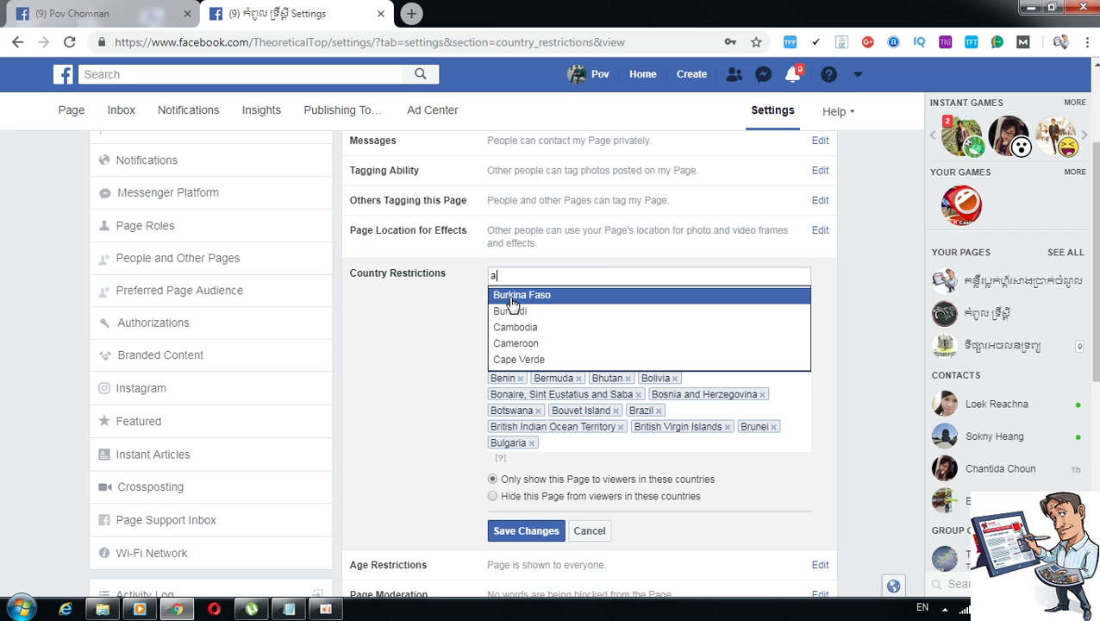
pyautogui.click(511, 297)
pyautogui.write('a')
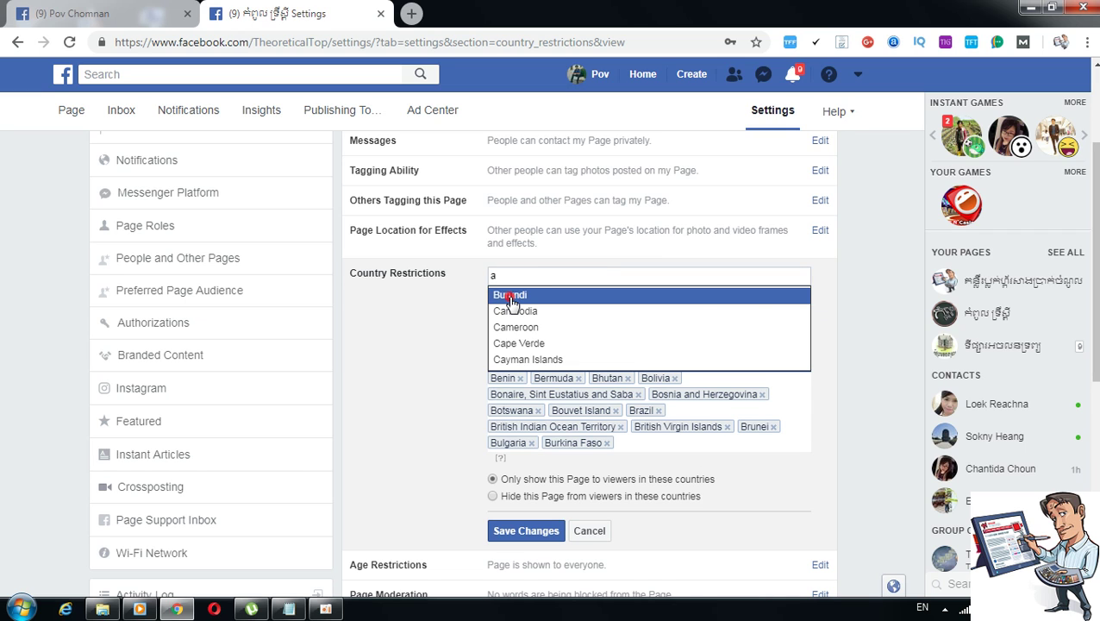
pyautogui.click(511, 296)
pyautogui.write('a')
pyautogui.click(511, 296)
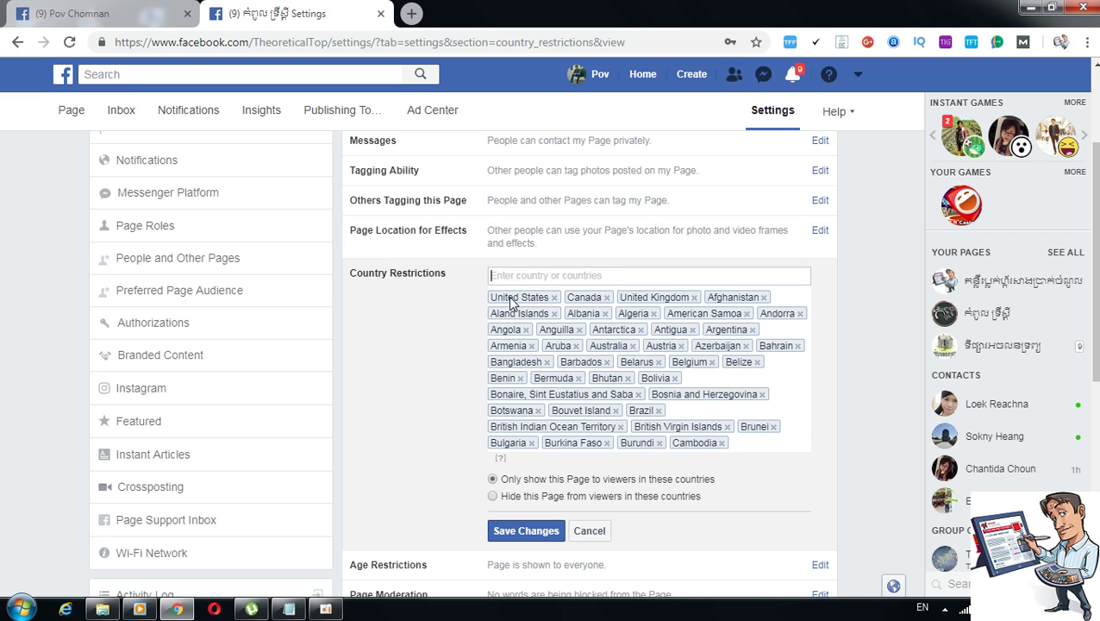
# Add Cameroon, Cape Verde and Cayman Islands to the Country Restrictions list.
pyautogui.write('a')
pyautogui.click(513, 296)
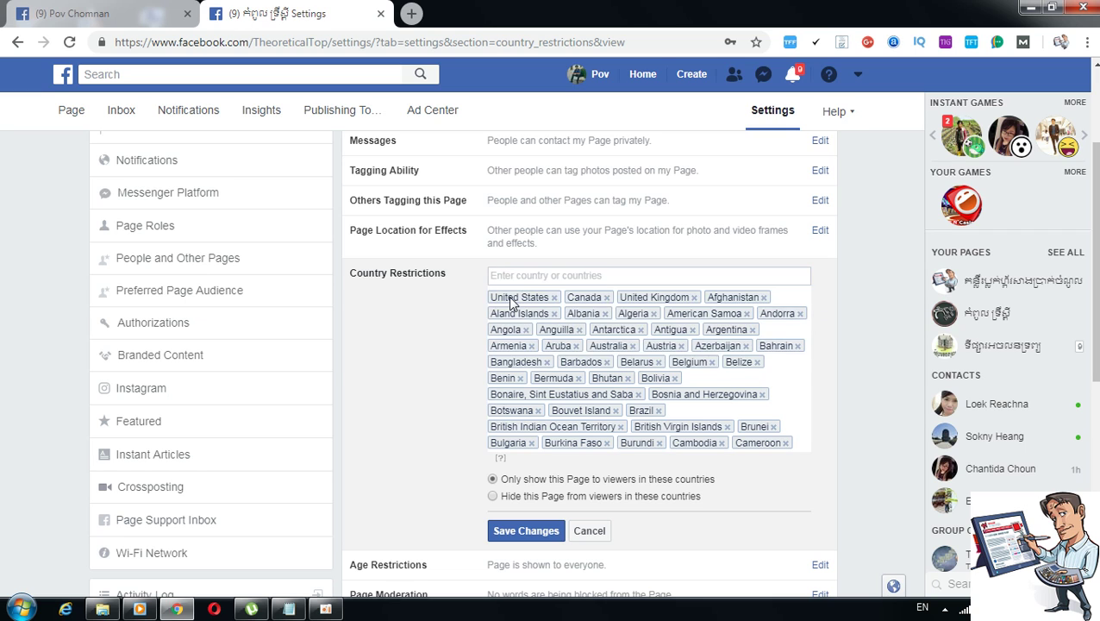
pyautogui.write('a')
pyautogui.click(513, 296)
pyautogui.write('a')
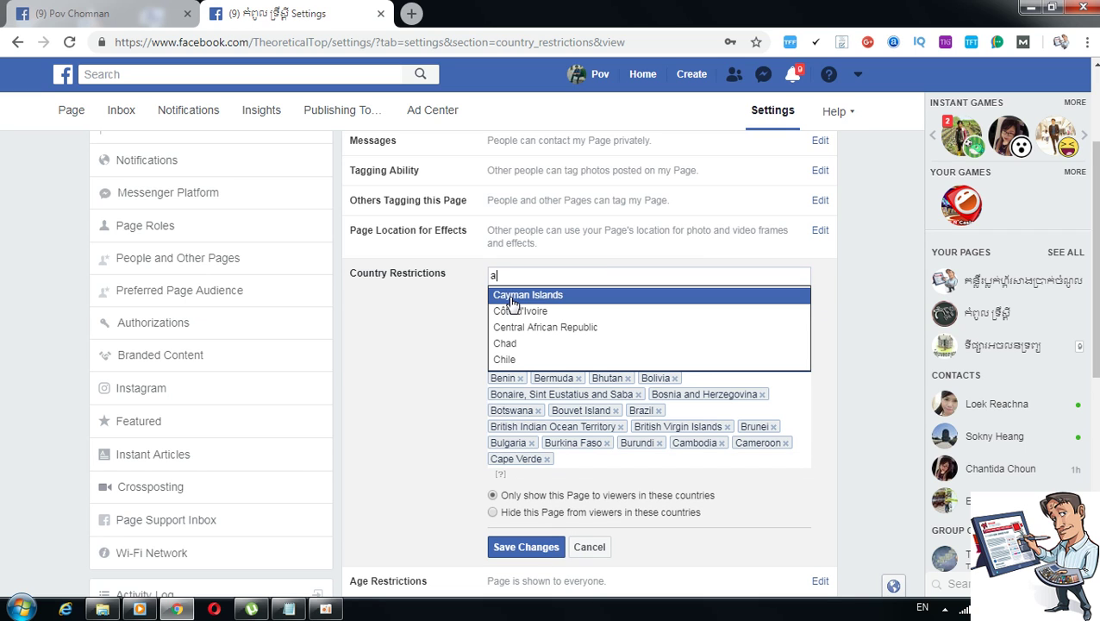
pyautogui.click(512, 298)
# Add Côte d'Ivoire, Central African Republic and Chad to the Country Restrictions list.
pyautogui.write('a')
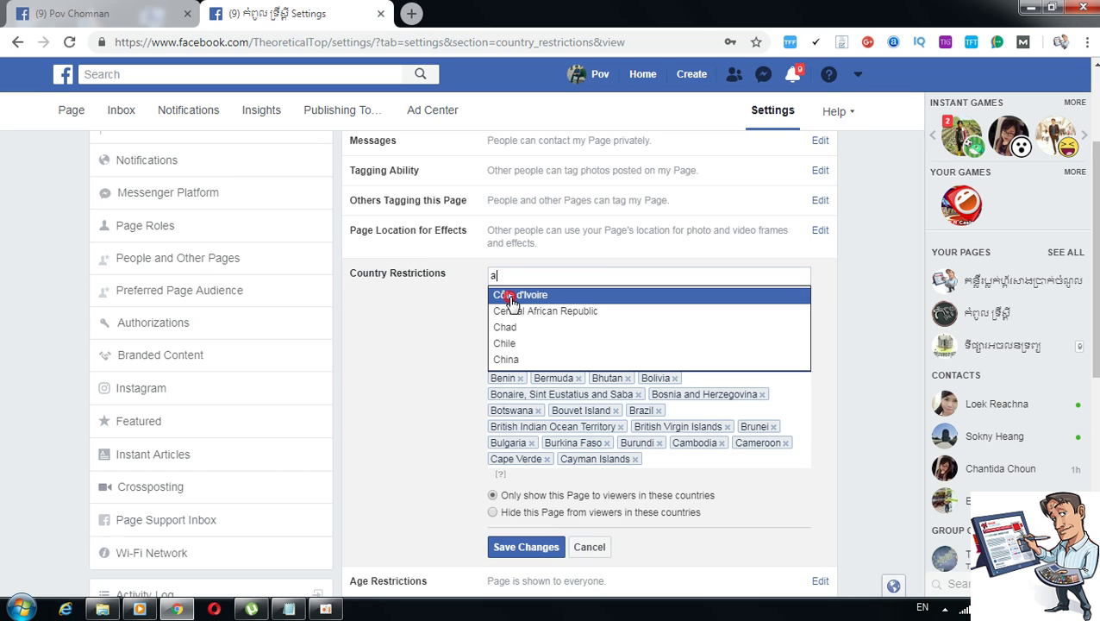
pyautogui.click(512, 297)
pyautogui.write('a')
pyautogui.click(513, 297)
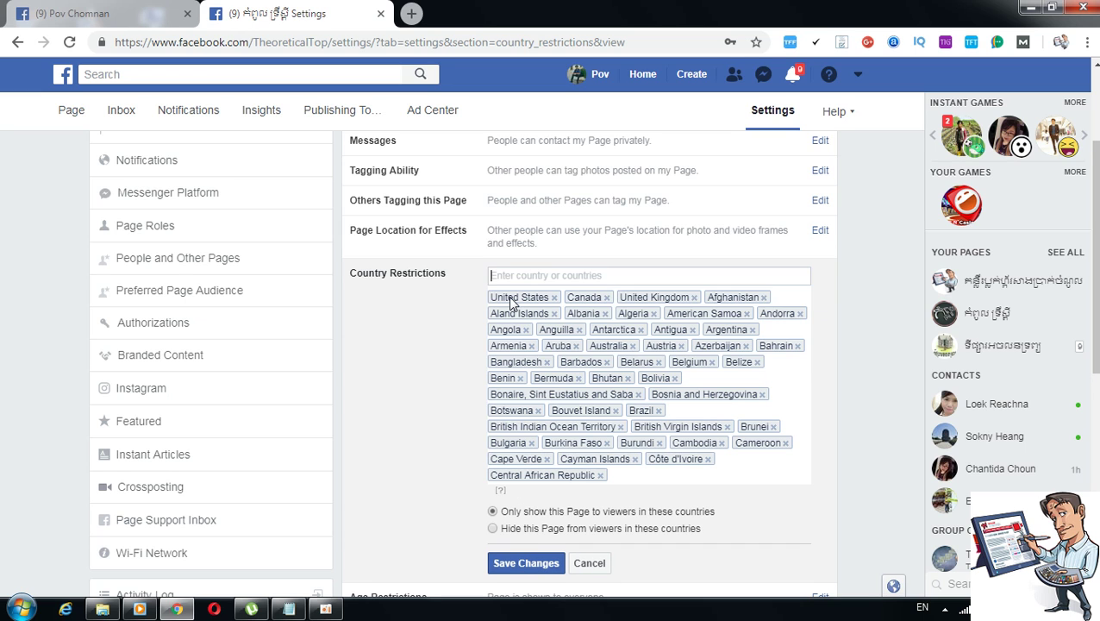
pyautogui.write('a')
pyautogui.click(513, 297)
# Add Chile, China and Christmas Island to the Country Restrictions list.
pyautogui.write('a')
pyautogui.click(511, 297)
pyautogui.write('a')
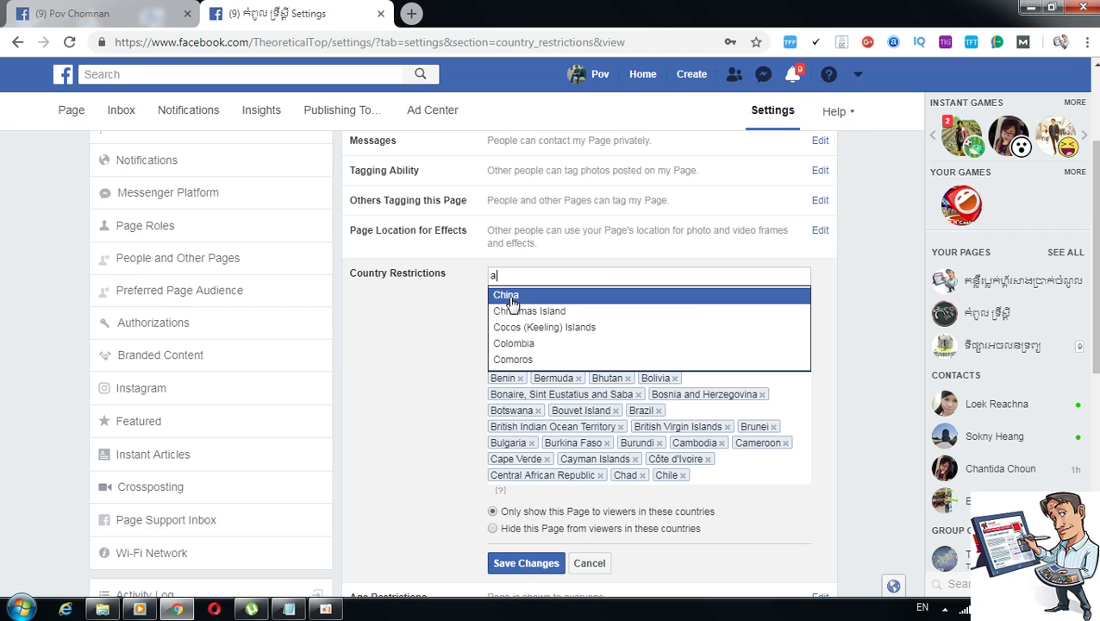
pyautogui.click(511, 297)
pyautogui.write('a')
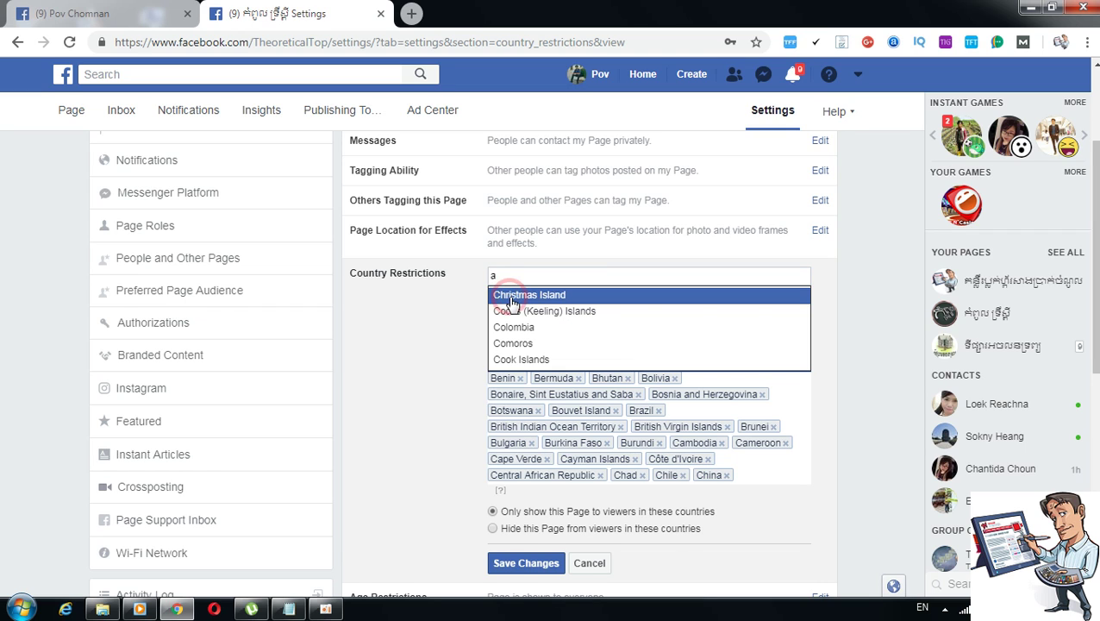
pyautogui.click(513, 297)
# Add Cocos (Keeling) Islands, Colombia and Comoros to the Country Restrictions list.
pyautogui.write('a')
pyautogui.click(511, 298)
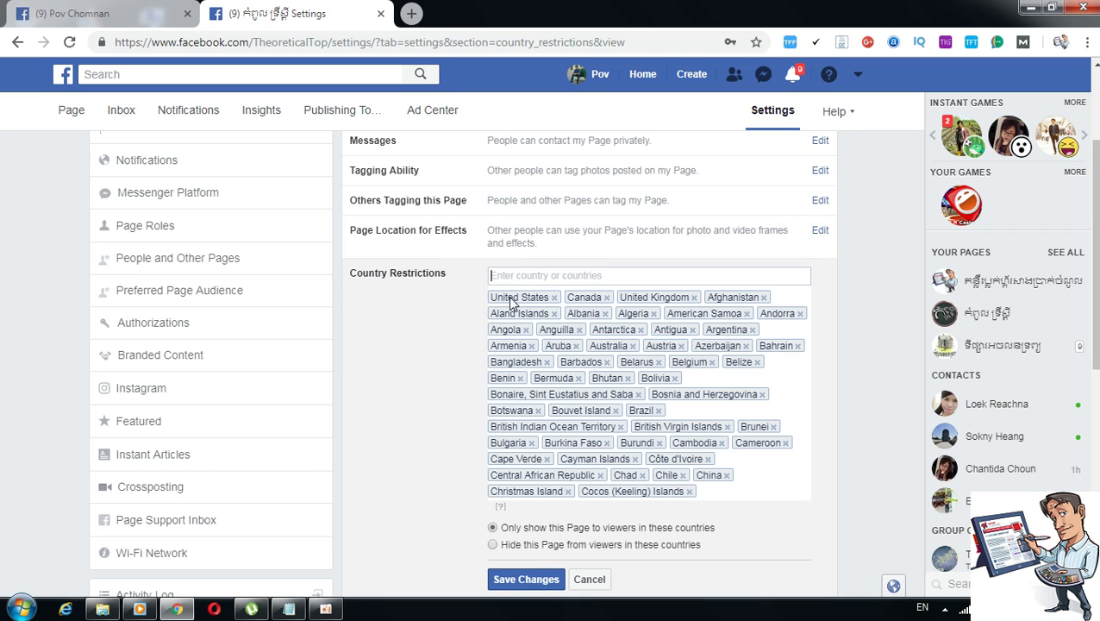
pyautogui.write('a')
pyautogui.click(513, 296)
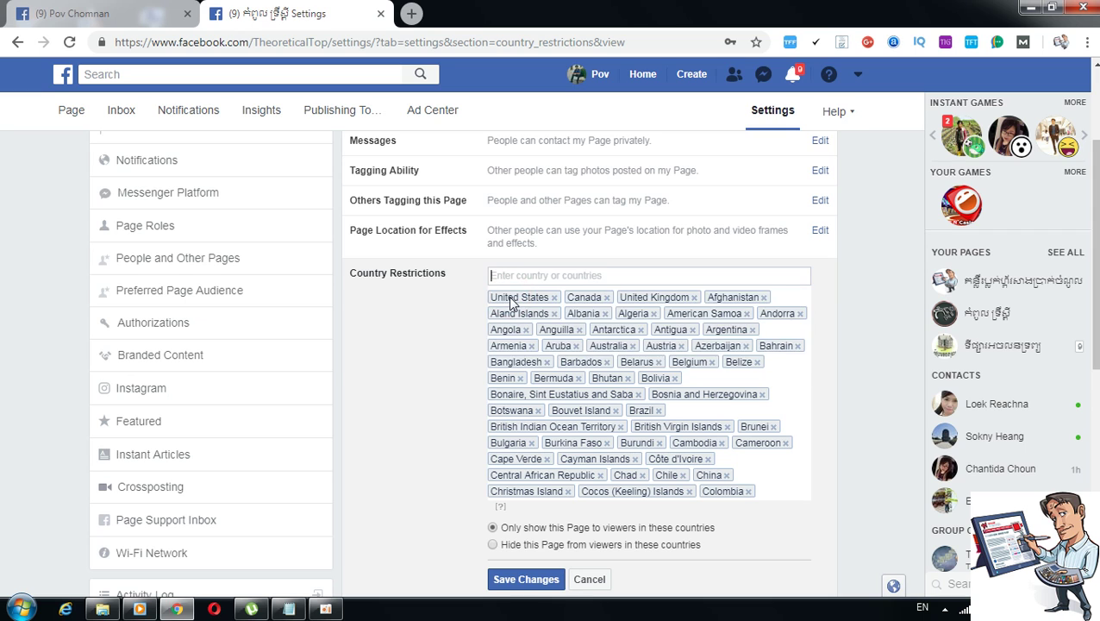
pyautogui.write('a')
pyautogui.click(513, 300)
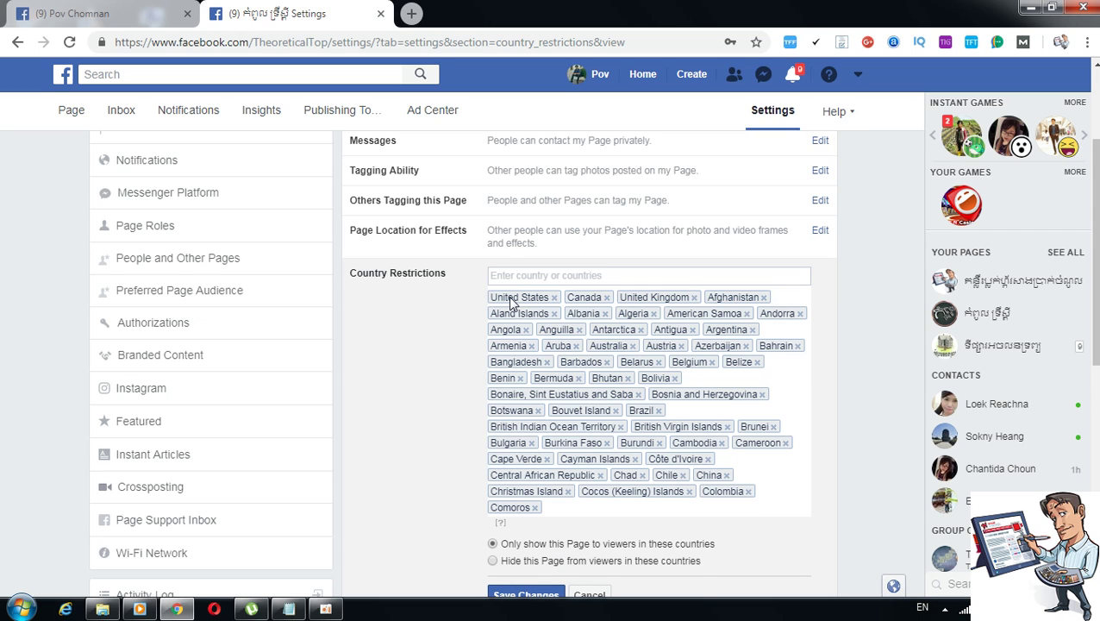
# Add Cook Islands, Costa Rica and Croatia to the Country Restrictions list.
pyautogui.write('a')
pyautogui.click(512, 300)
pyautogui.write('a')
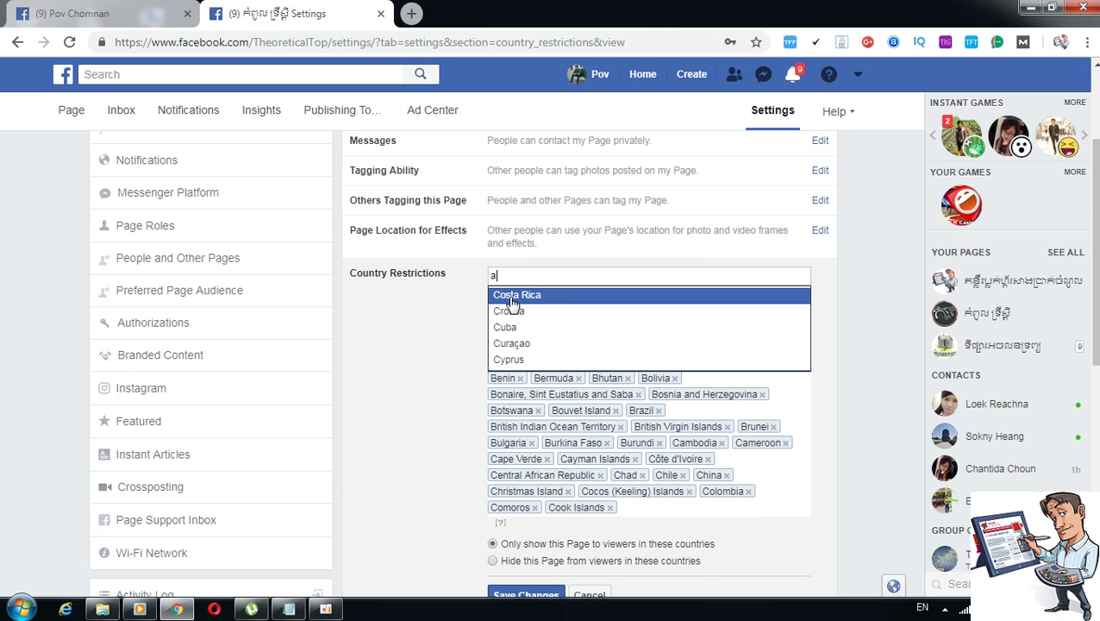
pyautogui.click(512, 297)
pyautogui.write('a')
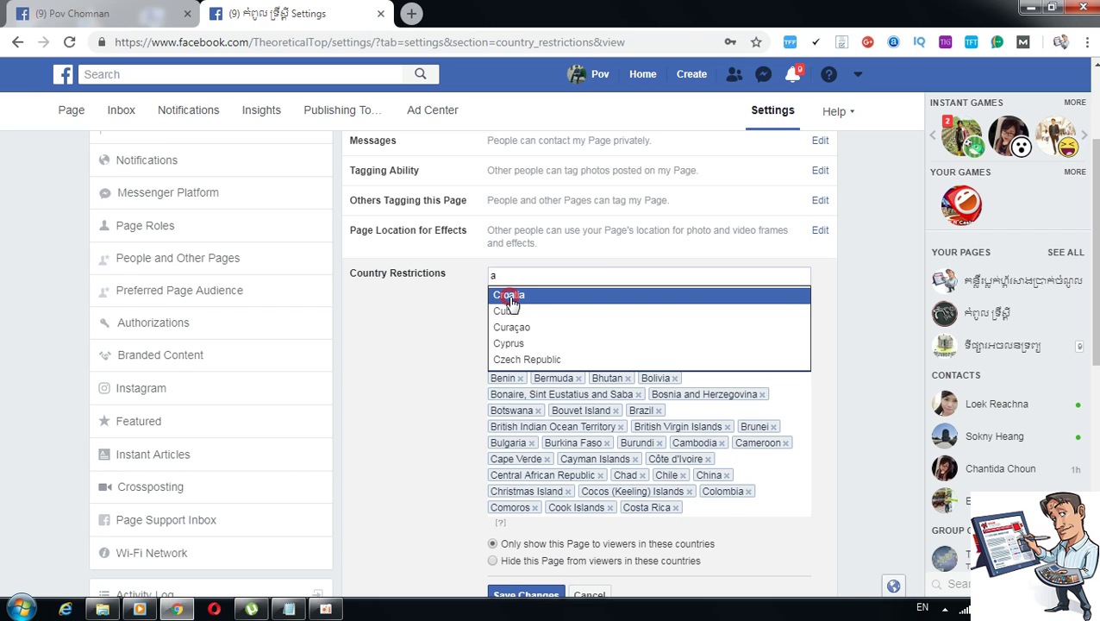
pyautogui.click(512, 297)
# Add Cuba, Curaçao, Cyprus and Czech Republic to the Country Restrictions list.
pyautogui.write('a')
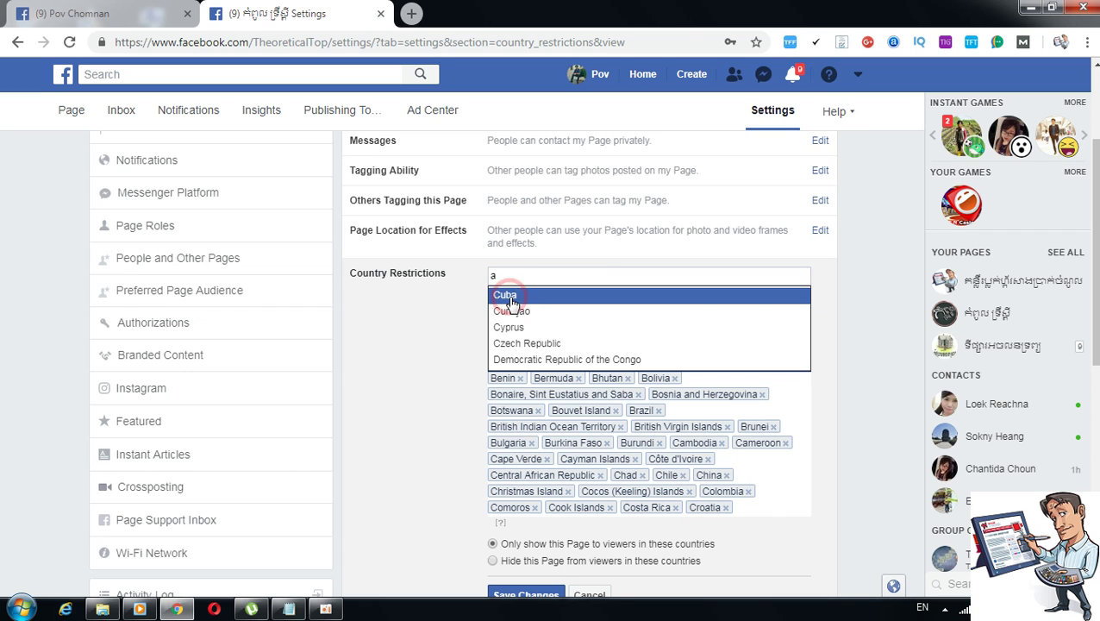
pyautogui.click(512, 297)
pyautogui.write('a')
pyautogui.click(512, 297)
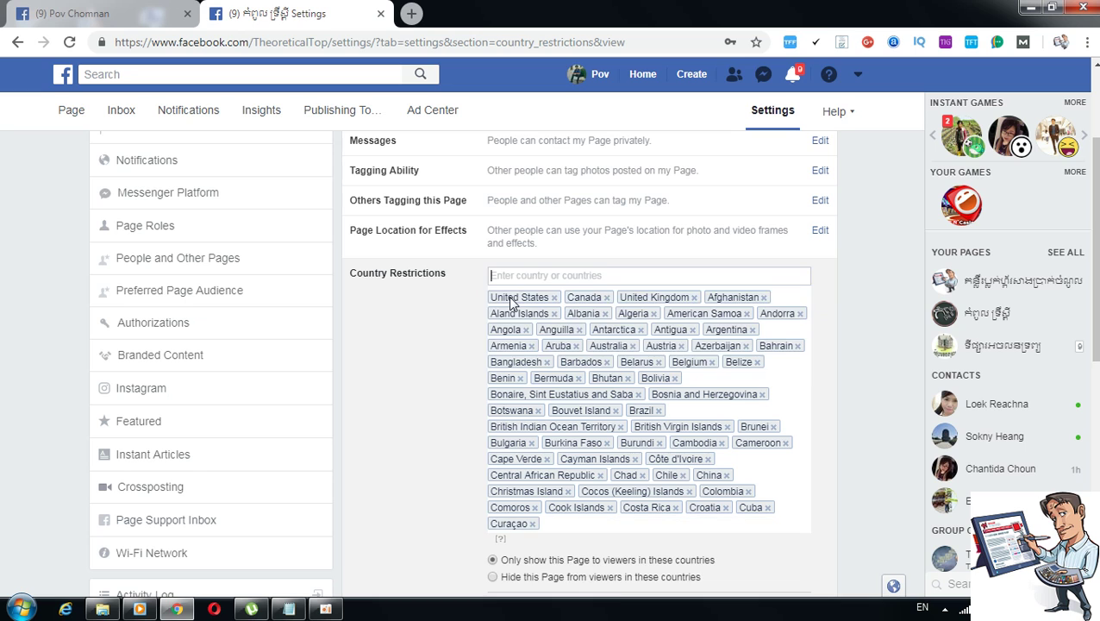
pyautogui.write('a')
pyautogui.click(512, 298)
pyautogui.write('a')
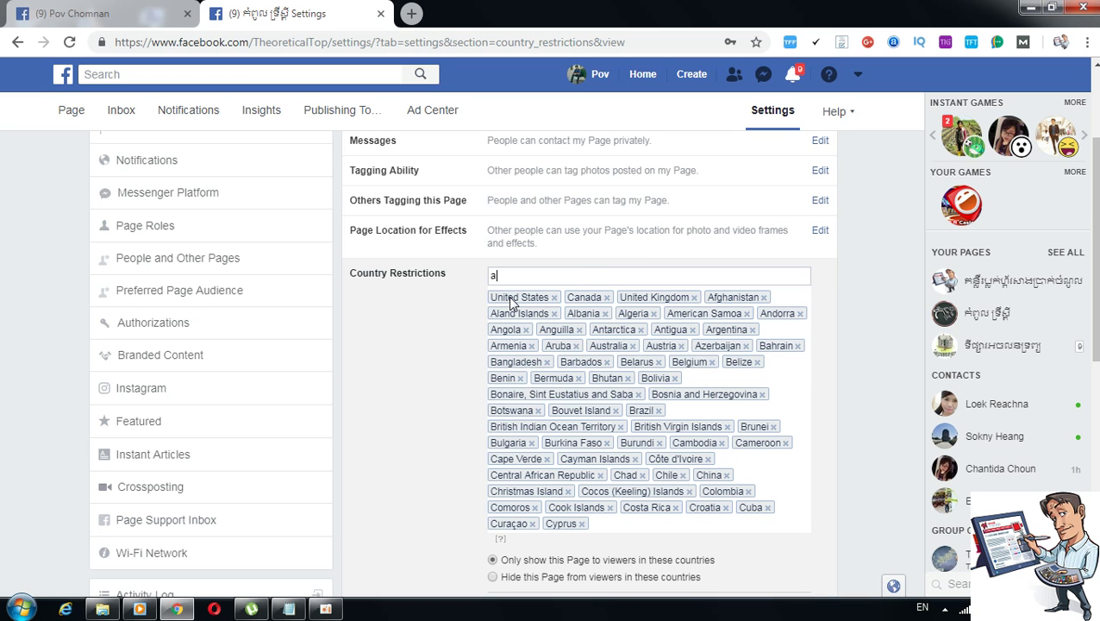
pyautogui.click(512, 297)
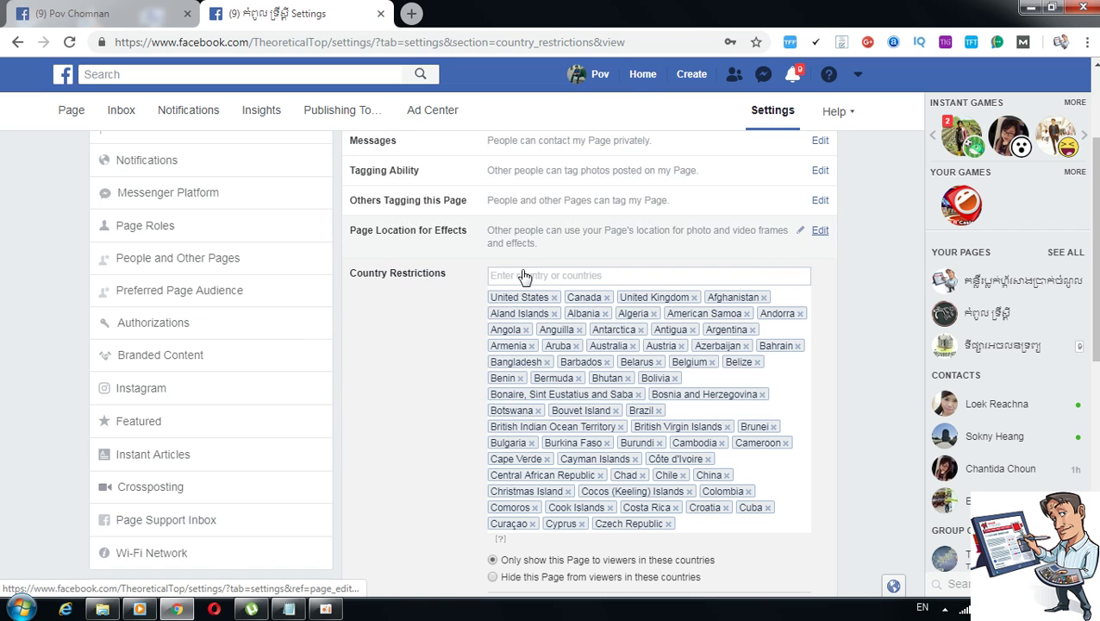
# Add Democratic Republic of the Congo, Denmark and Djibouti to the Country Restrictions list.
pyautogui.write('d')
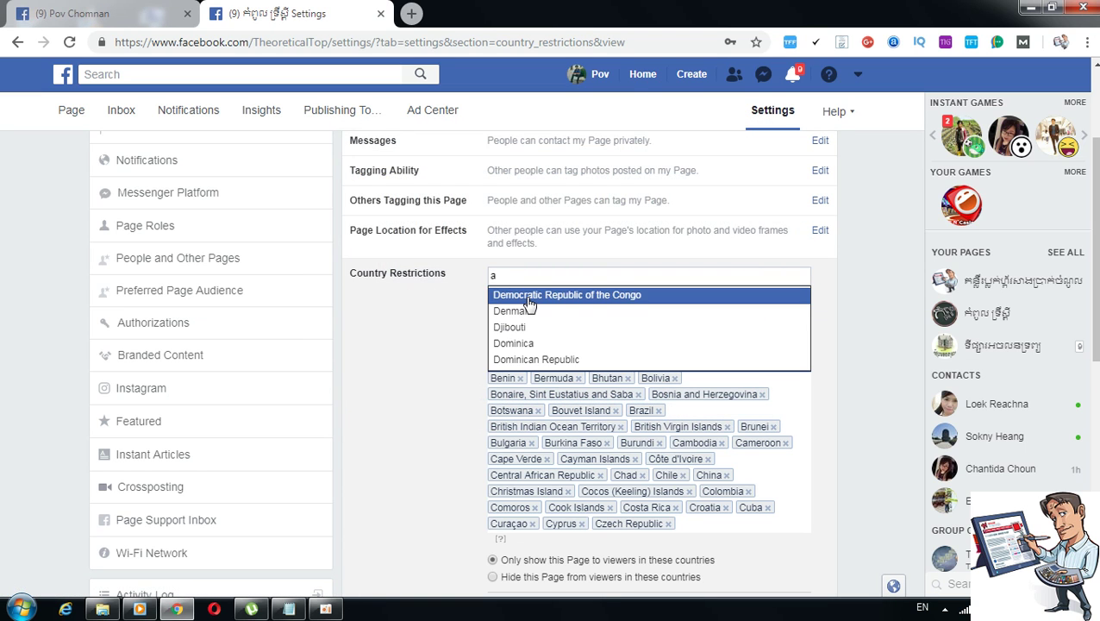
pyautogui.click(528, 298)
pyautogui.write('d')
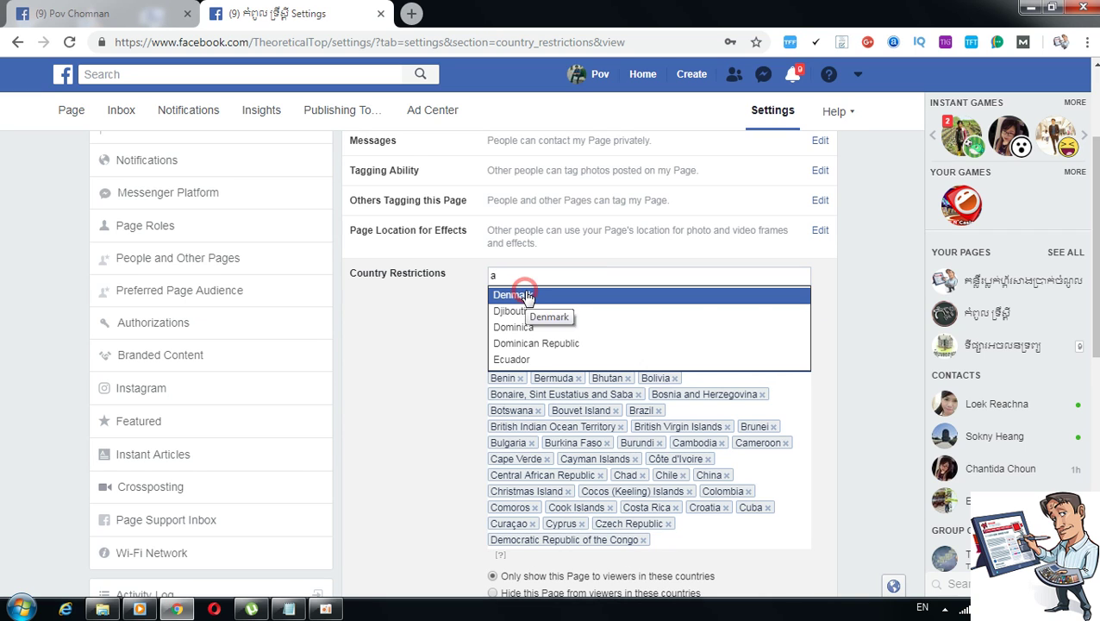
pyautogui.click(528, 300)
pyautogui.write('d')
pyautogui.click(529, 299)
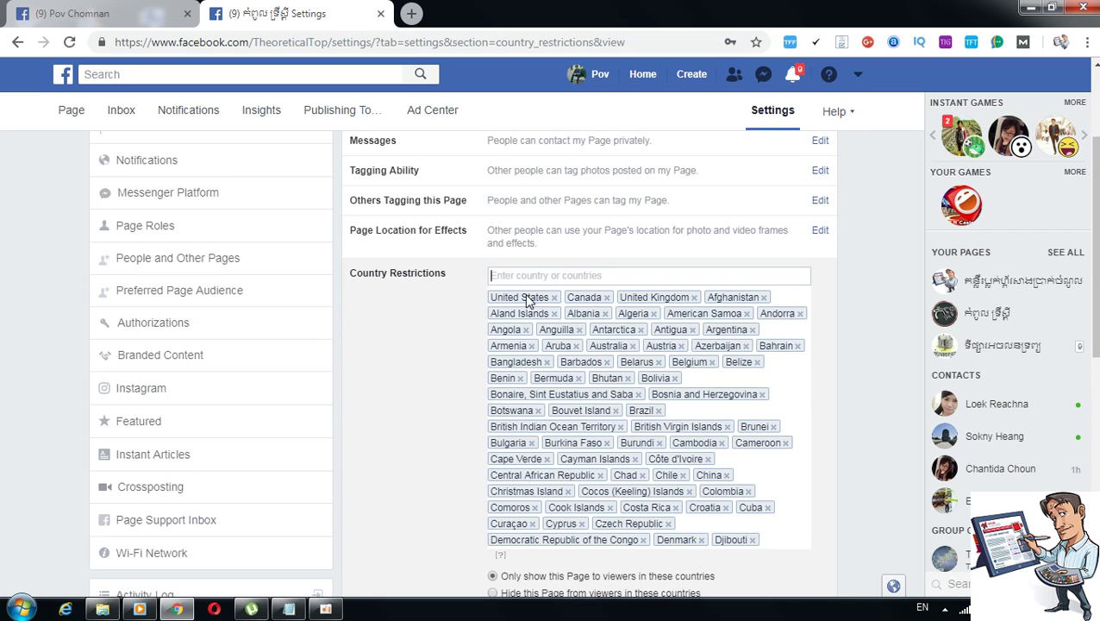
# Add Dominica, Dominican Republic and Ecuador to the Country Restrictions list.
pyautogui.write('d')
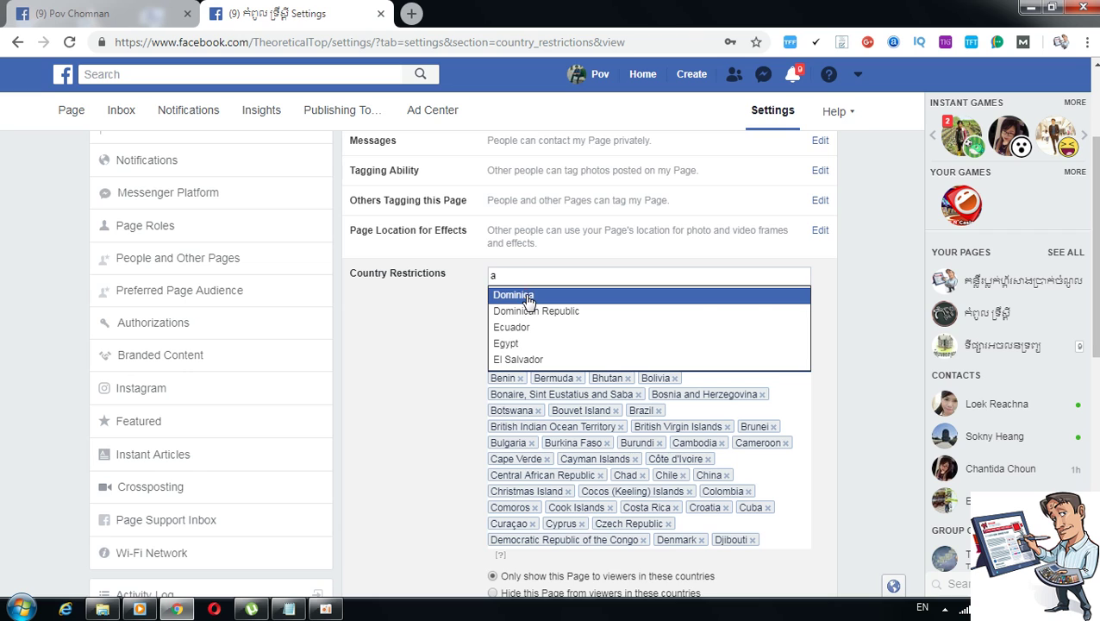
pyautogui.click(528, 300)
pyautogui.write('a')
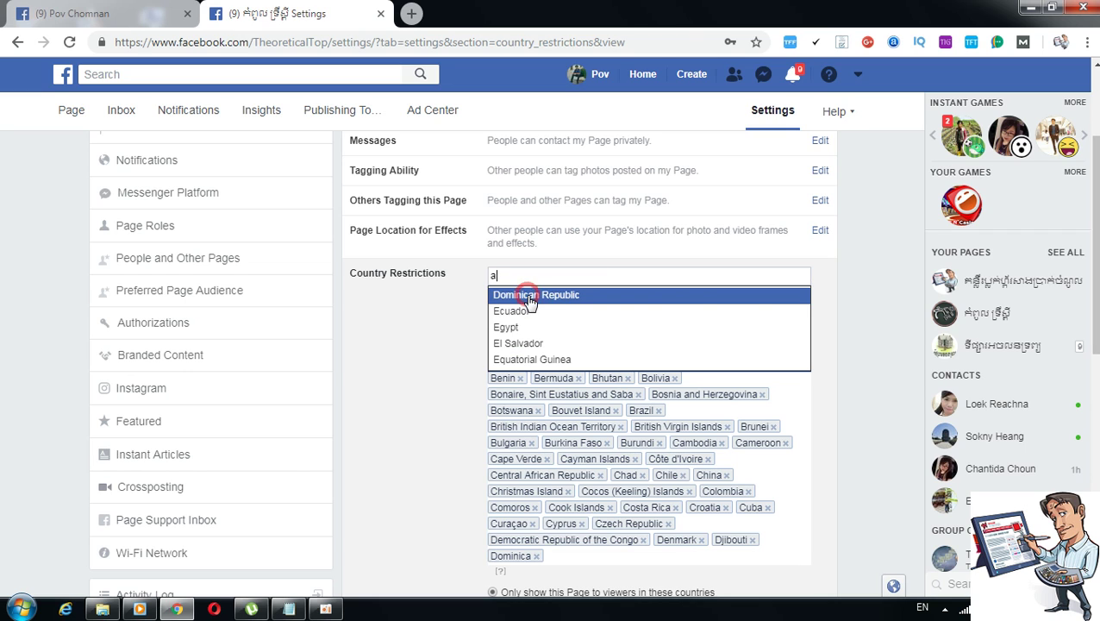
pyautogui.click(528, 297)
pyautogui.write('e')
pyautogui.click(528, 297)
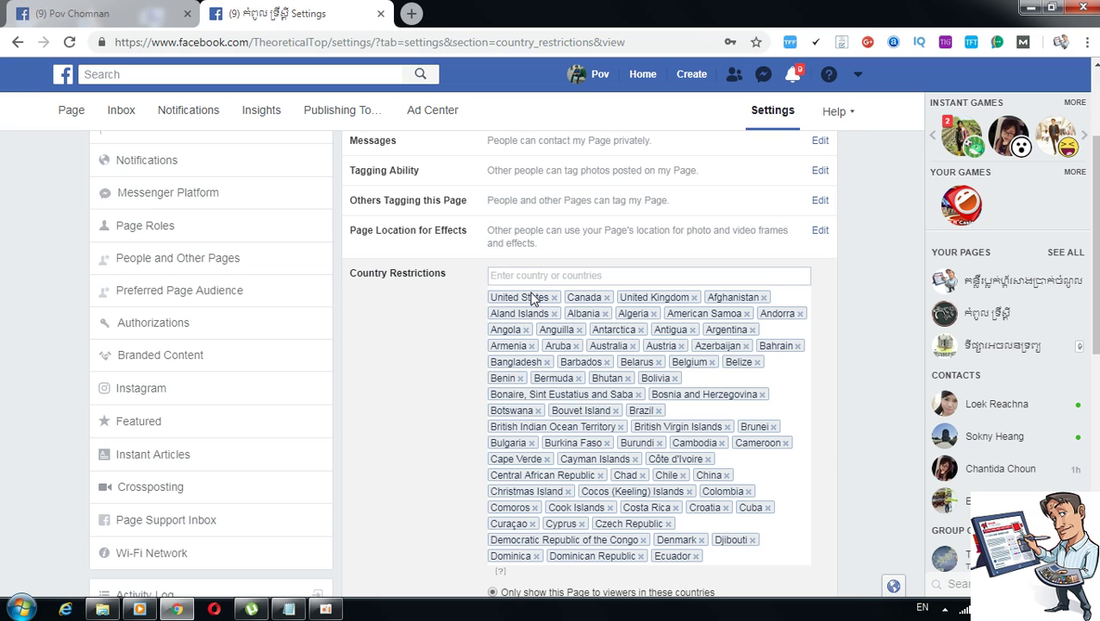
# Add Egypt, El Salvador and Equatorial Guinea to the Country Restrictions list.
pyautogui.write('a')
pyautogui.click(532, 296)
pyautogui.write('a')
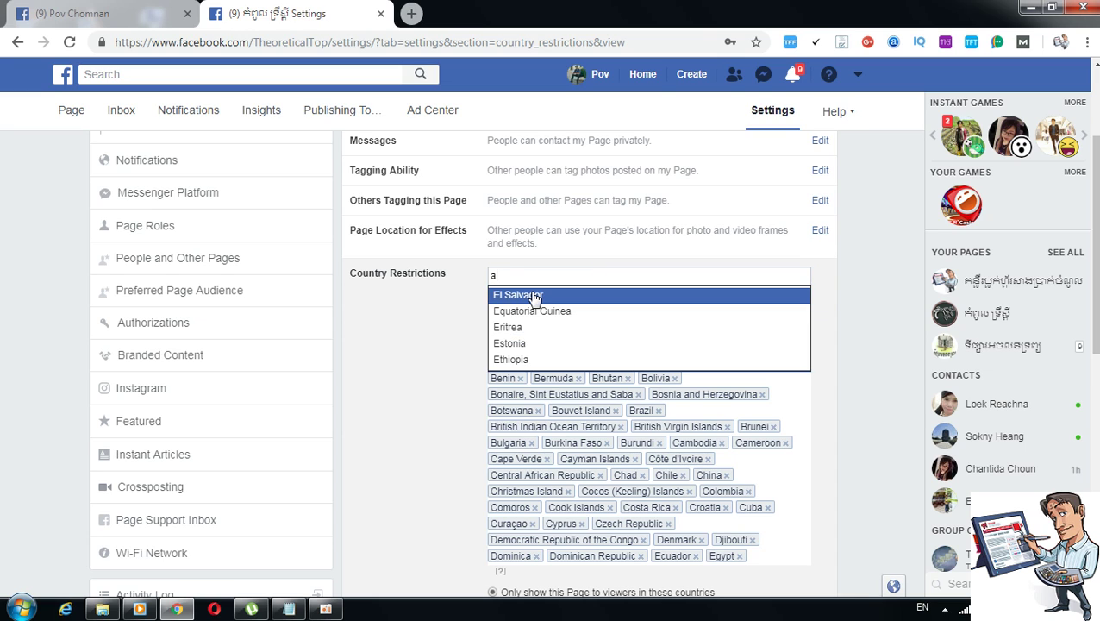
pyautogui.click(534, 297)
pyautogui.write('a')
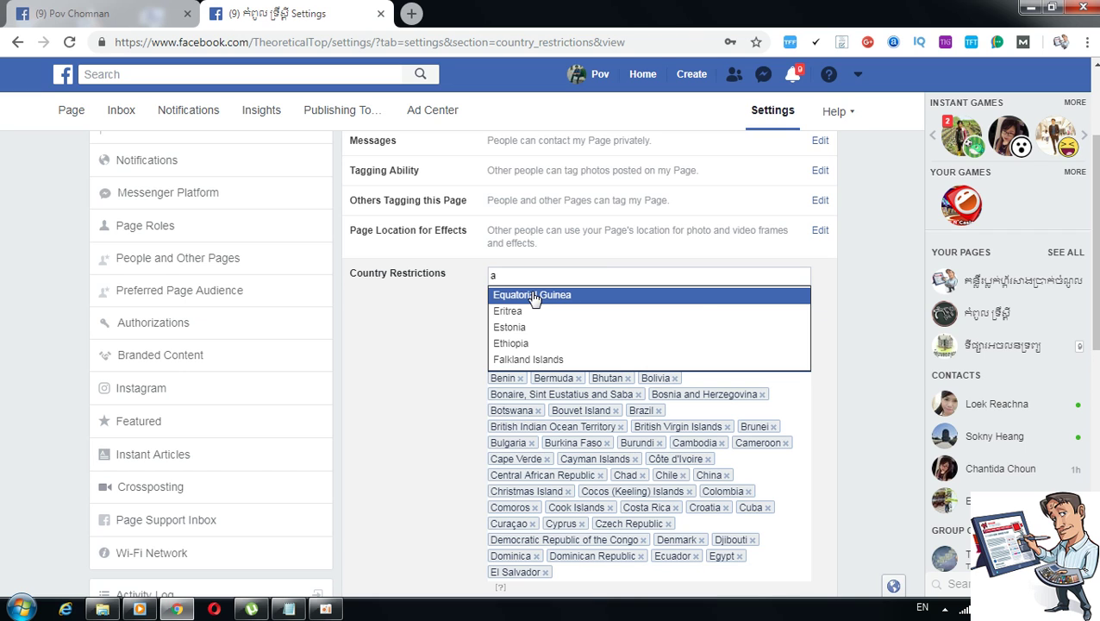
pyautogui.click(532, 296)
# Add Eritrea, Estonia and Ethiopia to the Country Restrictions list.
pyautogui.write('a')
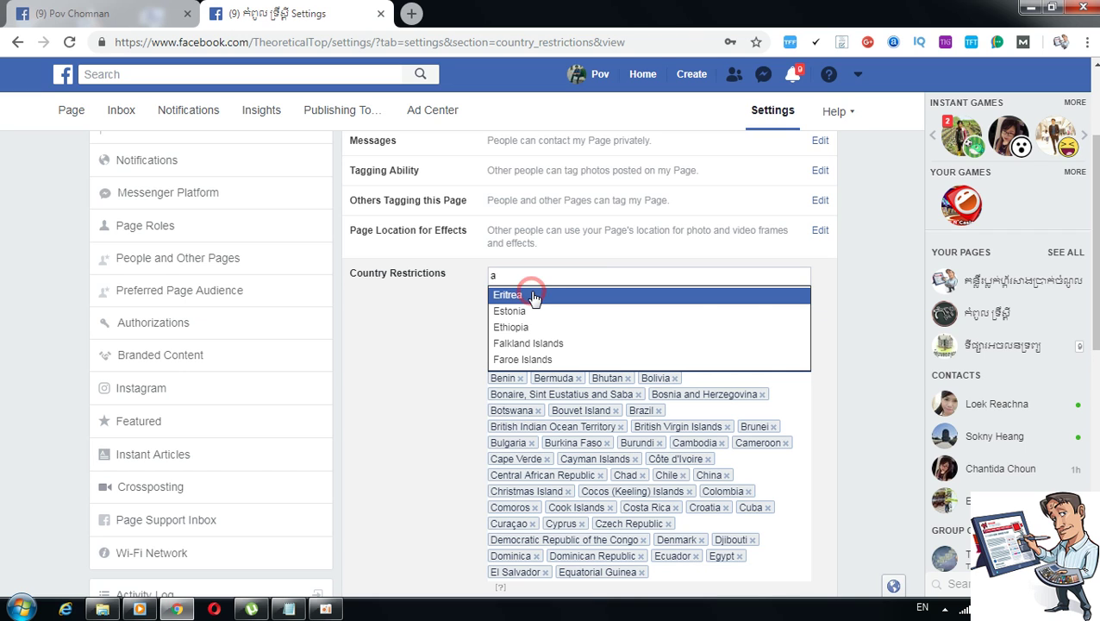
pyautogui.click(535, 296)
pyautogui.write('a')
pyautogui.click(534, 295)
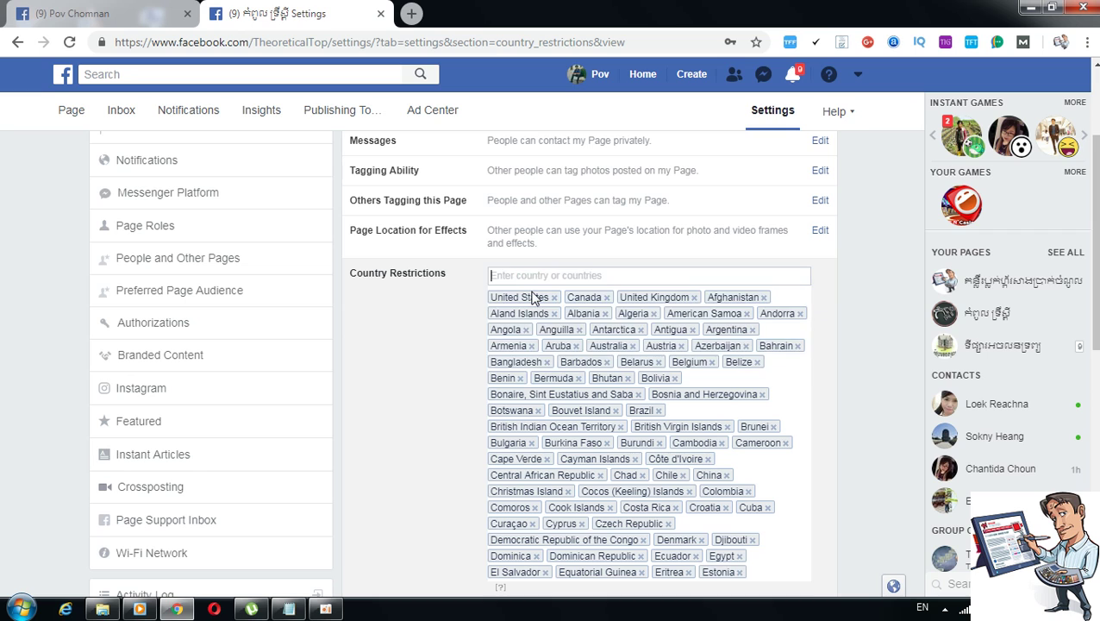
pyautogui.write('a')
pyautogui.click(533, 295)
# Add Falkland Islands, Faroe Islands and Federated States of Micronesia to the Country Restrictions list.
pyautogui.write('a')
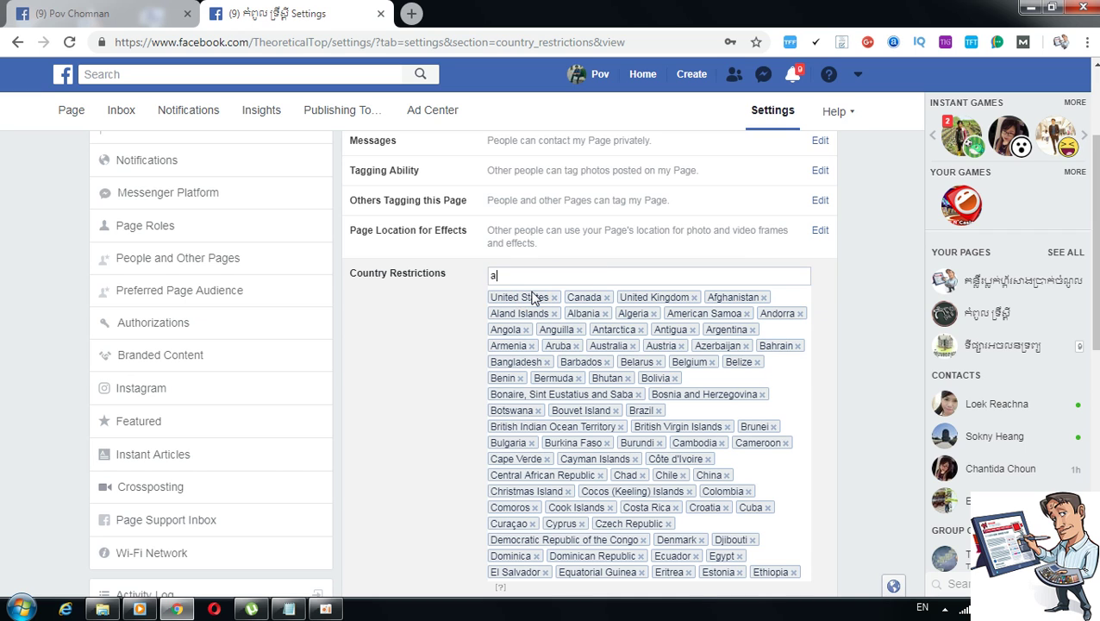
pyautogui.click(534, 295)
pyautogui.write('a')
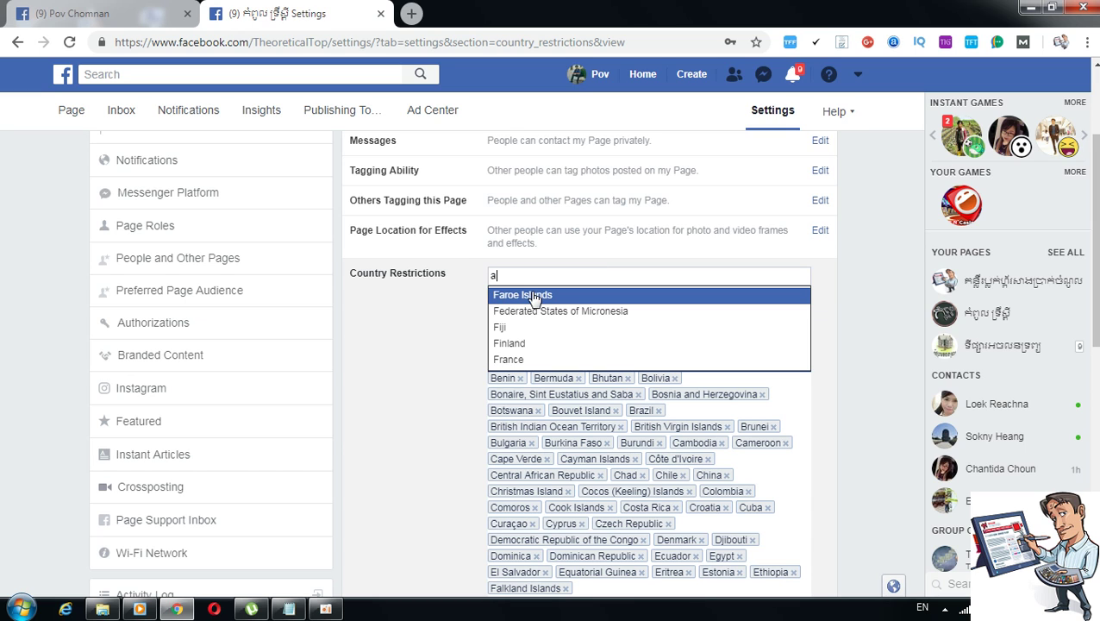
pyautogui.click(533, 295)
pyautogui.write('a')
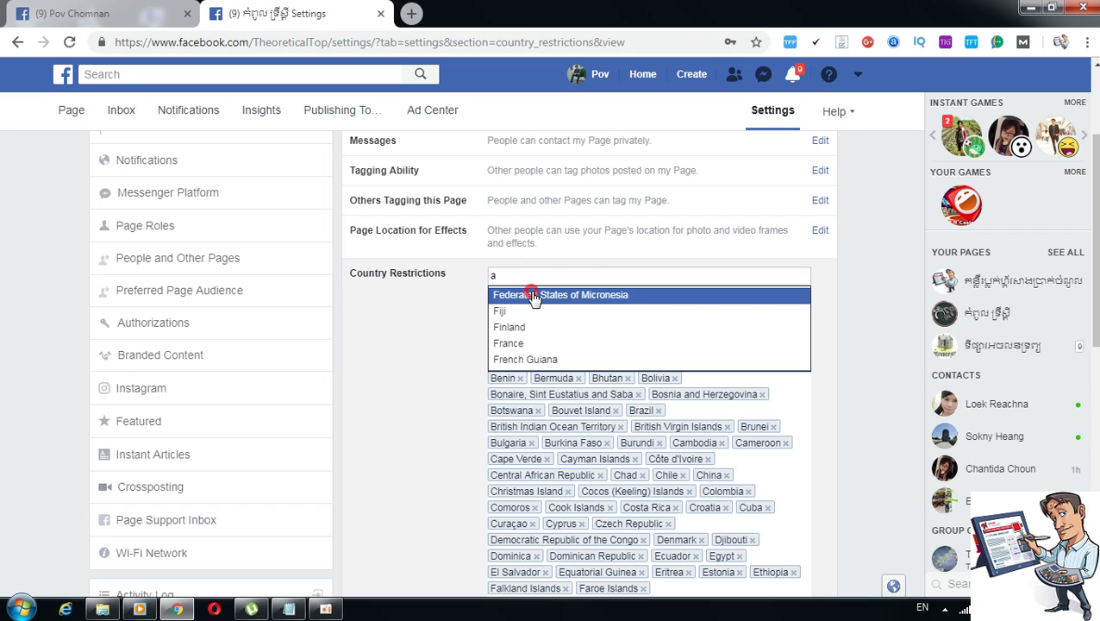
pyautogui.click(534, 295)
# Add Fiji, Finland and France to the Country Restrictions list.
pyautogui.write('a')
pyautogui.click(534, 296)
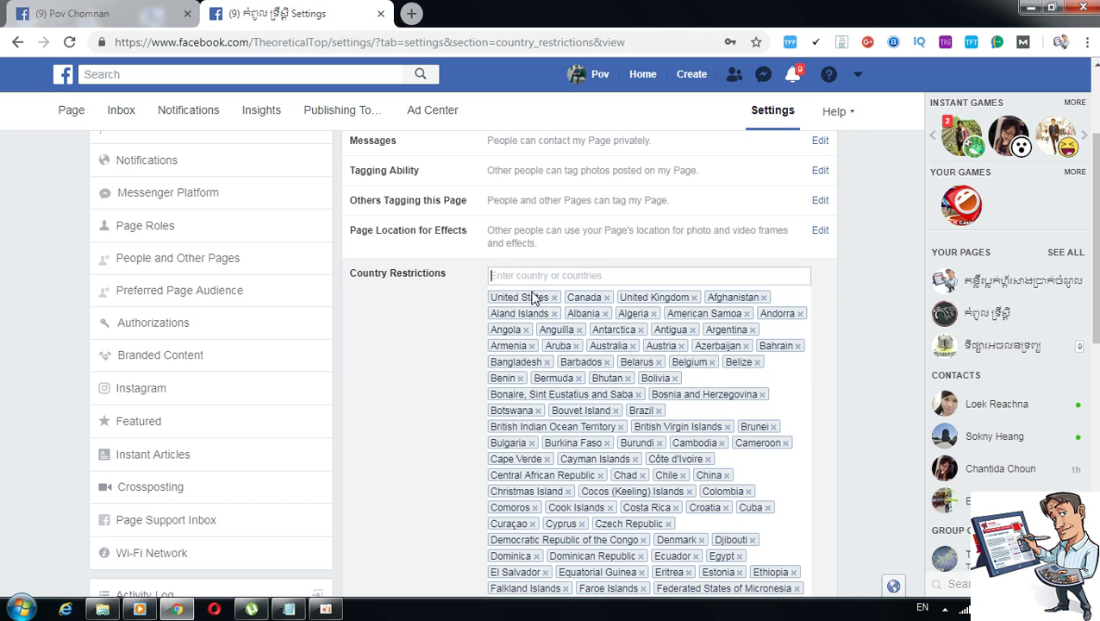
pyautogui.write('a')
pyautogui.click(534, 296)
pyautogui.write('a')
pyautogui.click(533, 295)
# Add French Guiana, French Polynesia and French Southern Territories to the Country Restrictions list.
pyautogui.write('a')
pyautogui.click(533, 296)
pyautogui.write('a')
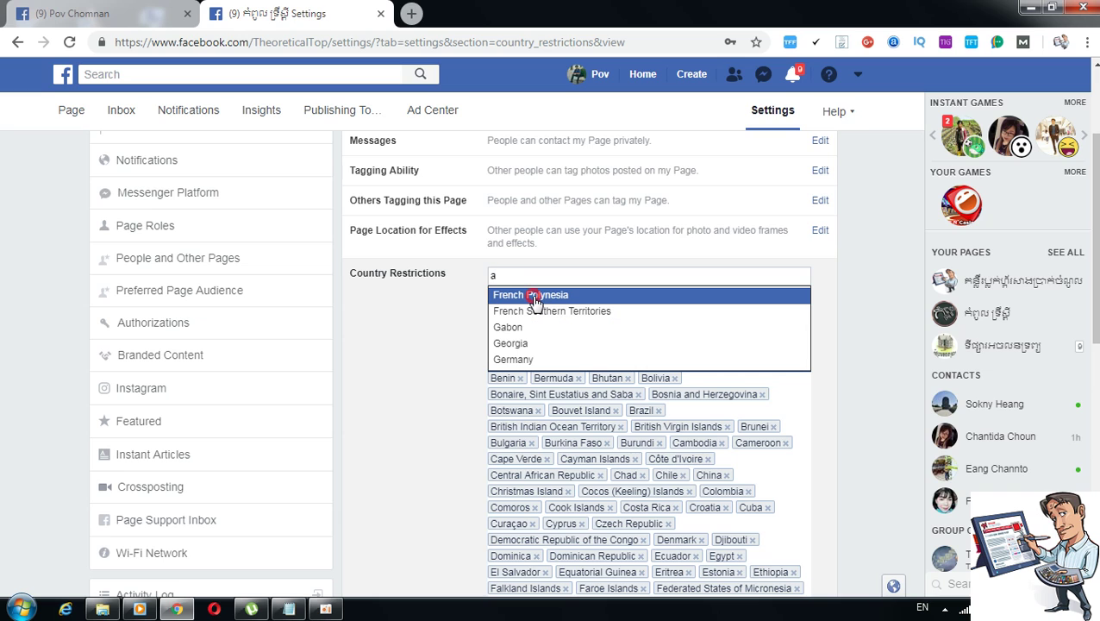
pyautogui.click(536, 296)
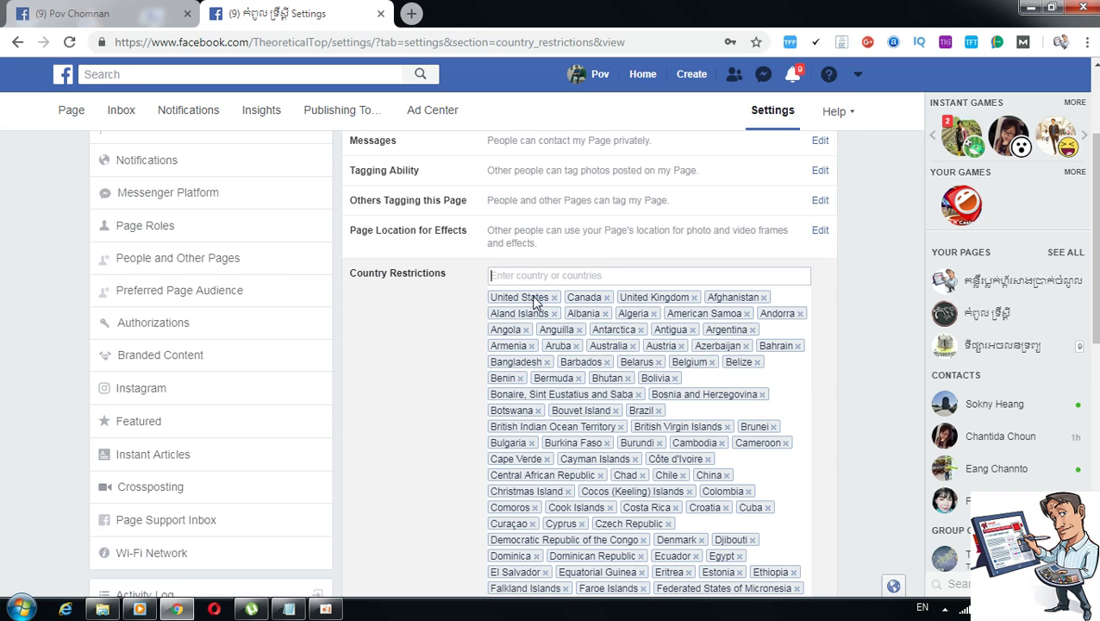
pyautogui.write('a')
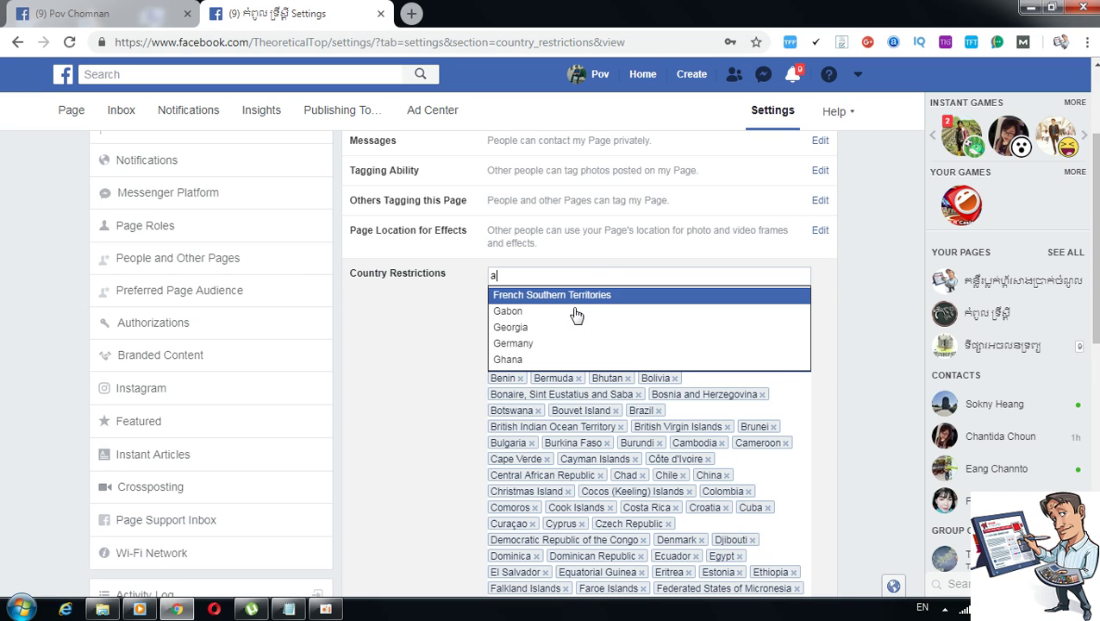
pyautogui.click(528, 298)
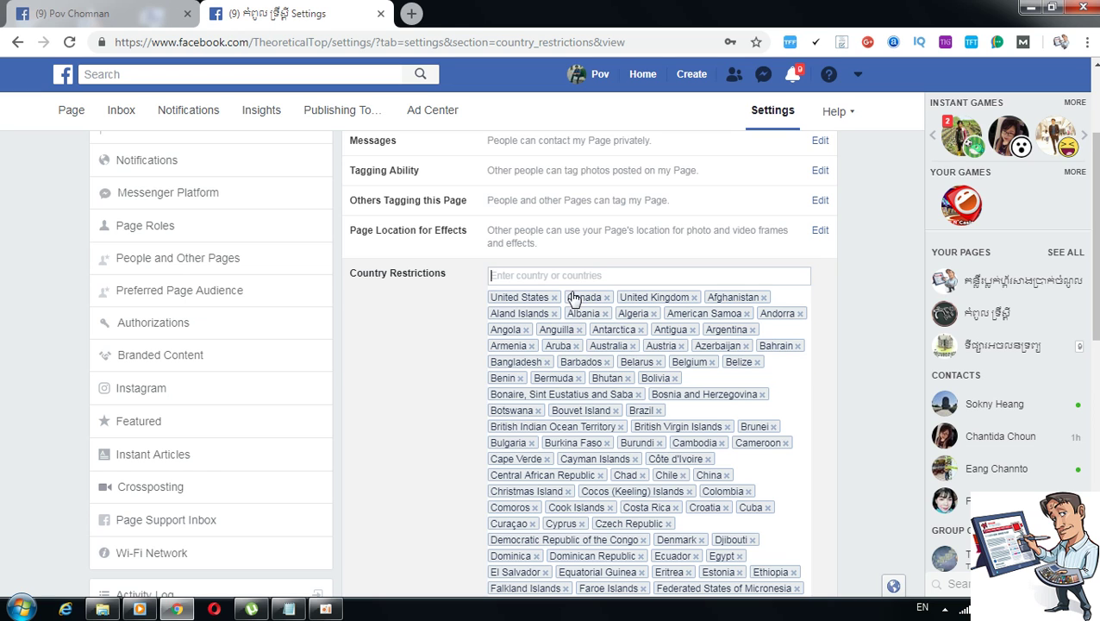
# Save the Country Restrictions changes and review the saved list of countries in the Page's general settings.
pyautogui.scroll(-3, 408, 307)
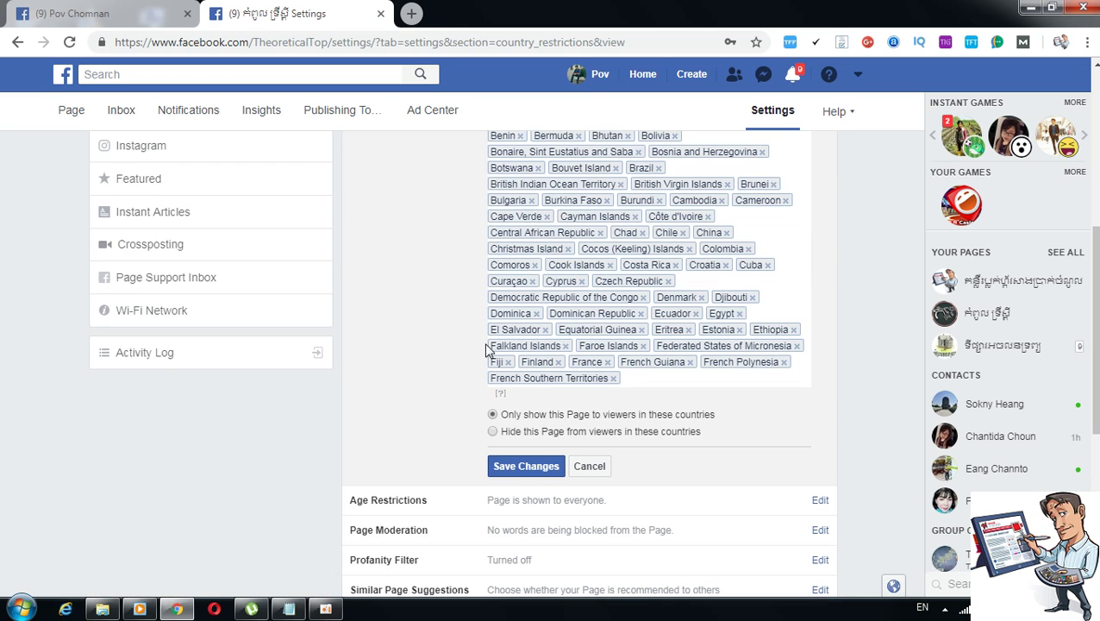
pyautogui.click(502, 469)
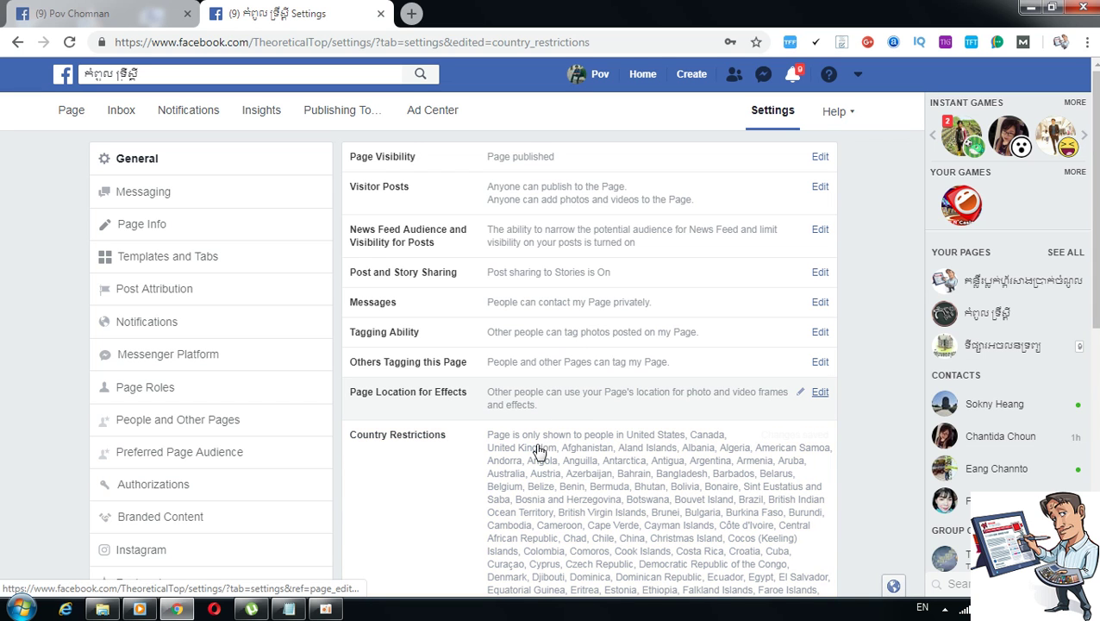
pyautogui.scroll(-2, 529, 449)
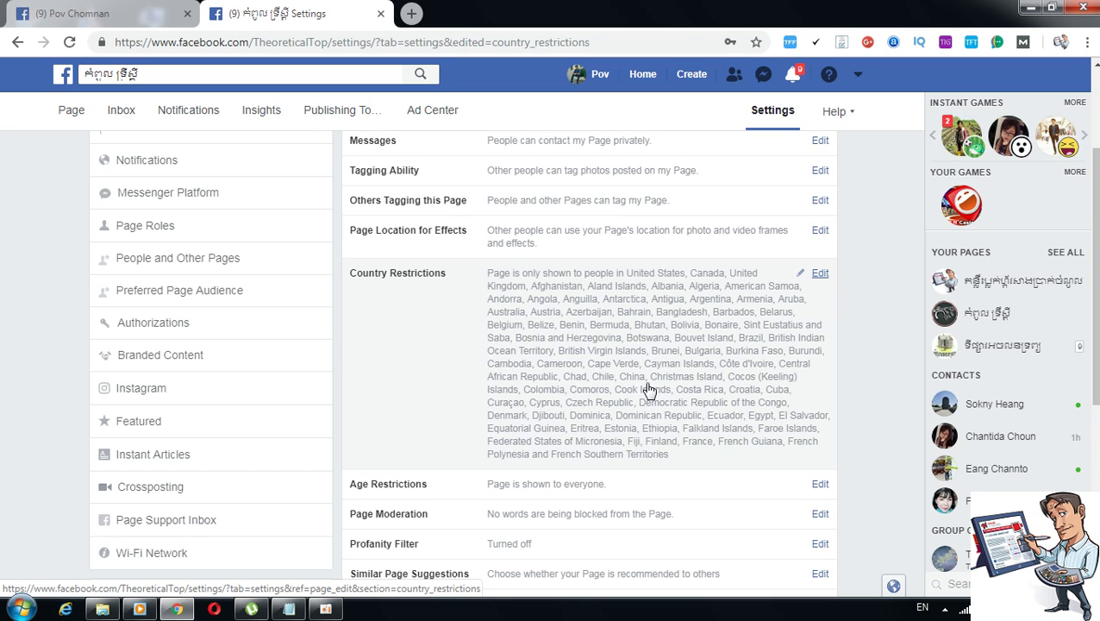
pyautogui.scroll(2, 547, 321)
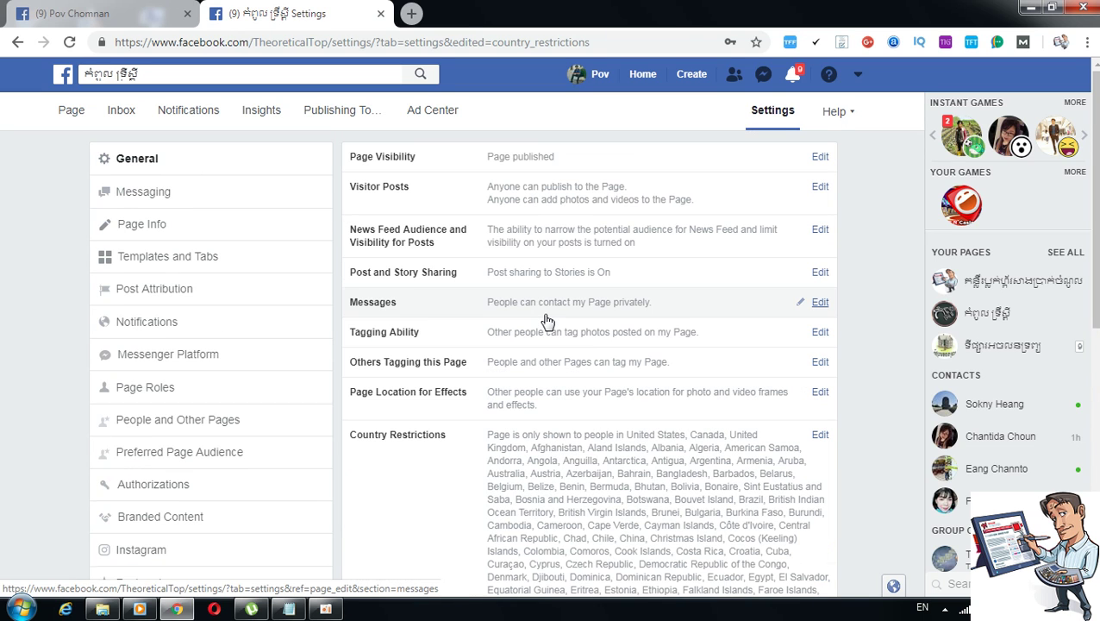